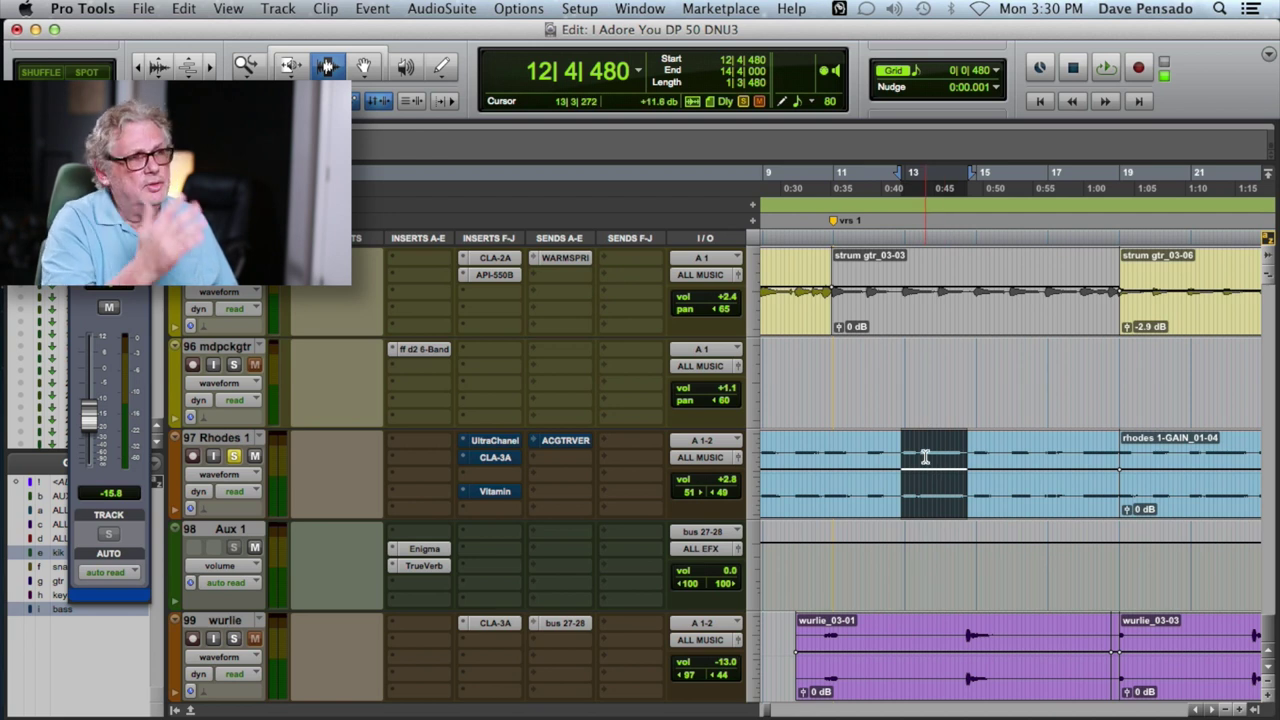
- Audition the Rhodes 1 track, then audition it through its CLA-3A compressor and close the CLA-3A
key(space)
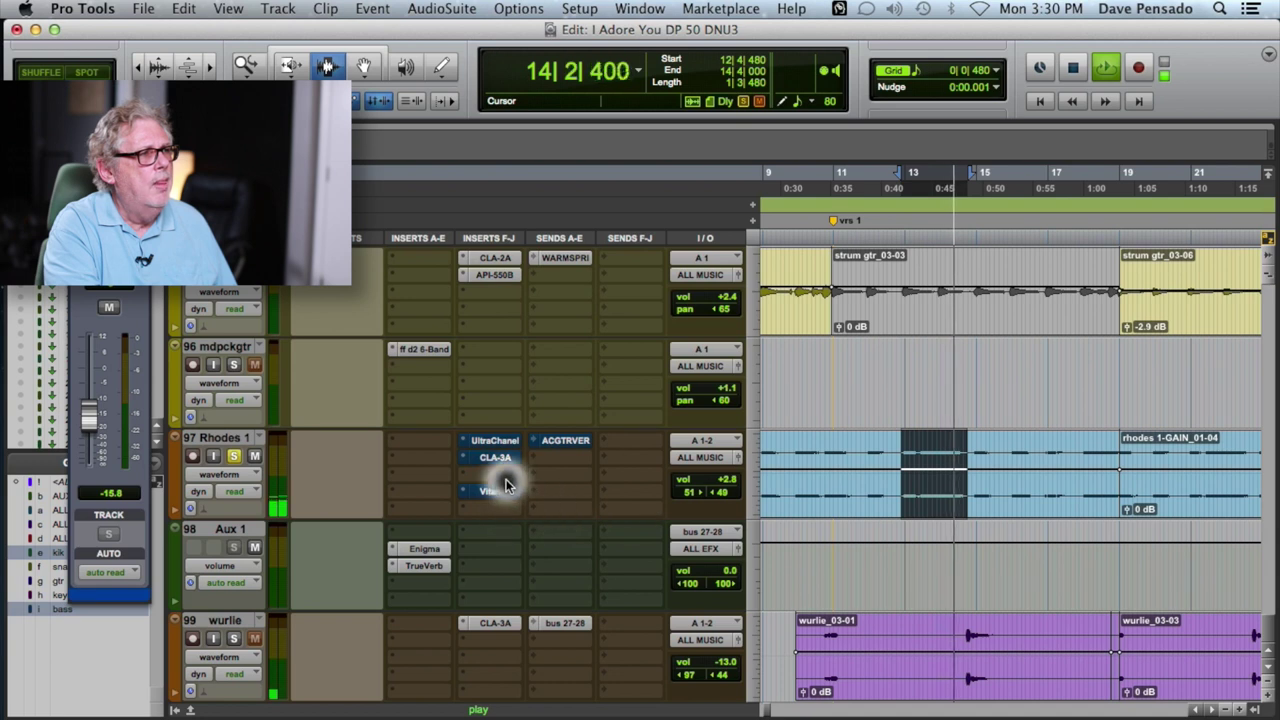
key(space)
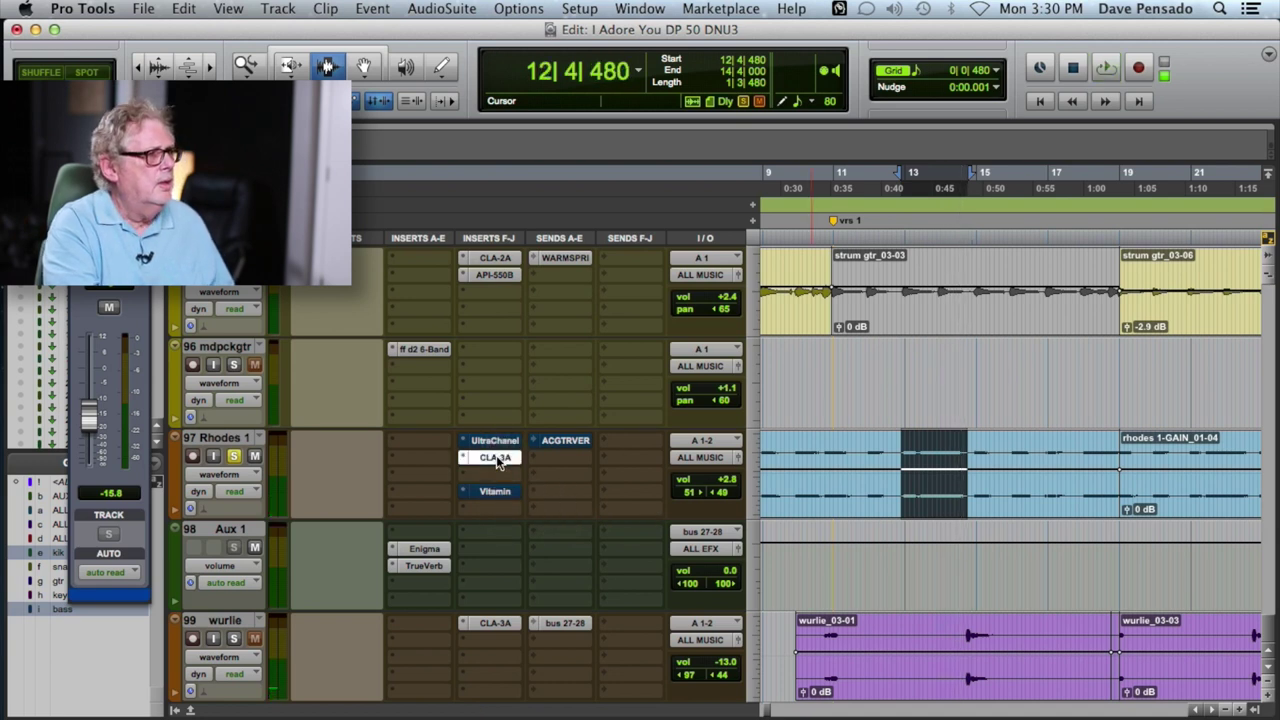
click(496, 457)
key(space)
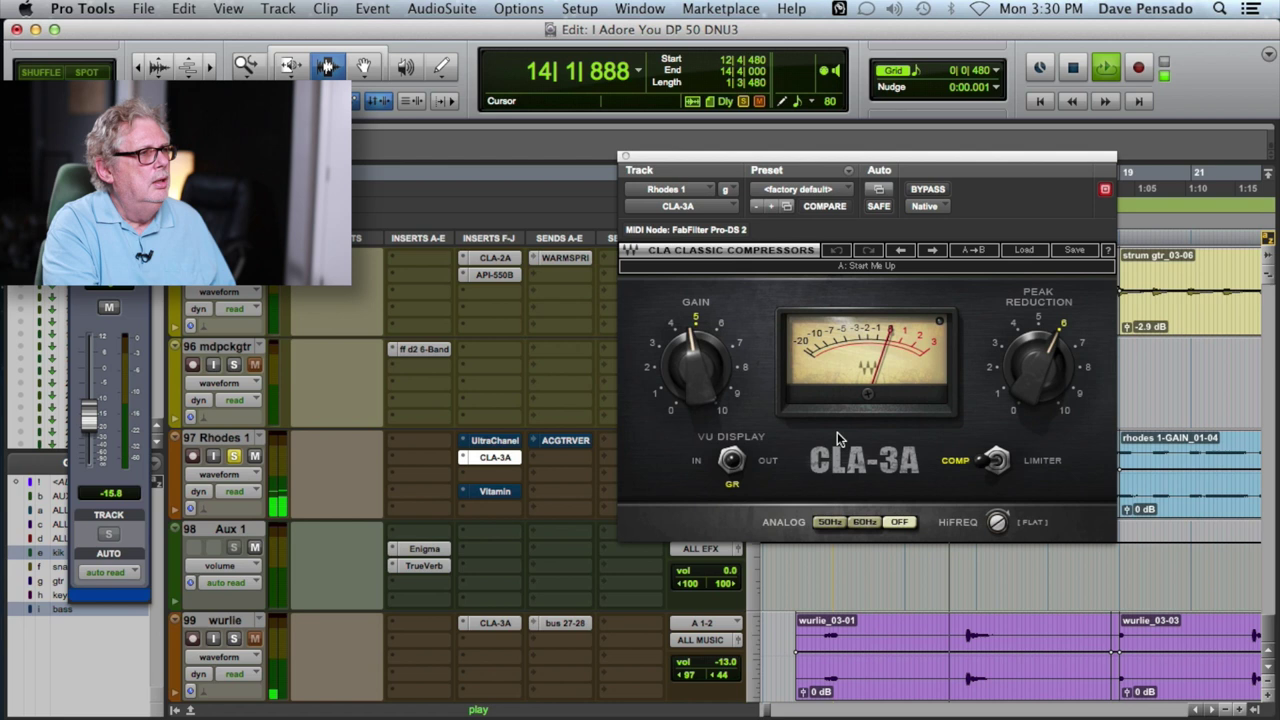
key(space)
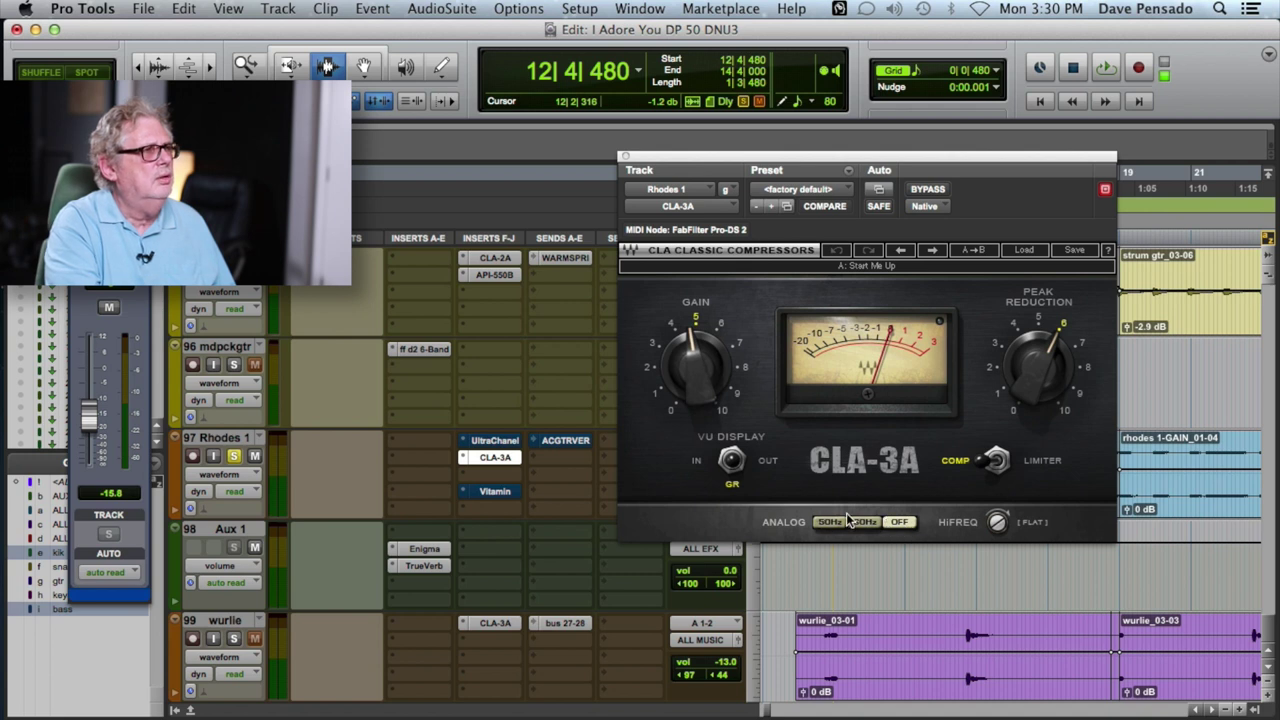
click(624, 158)
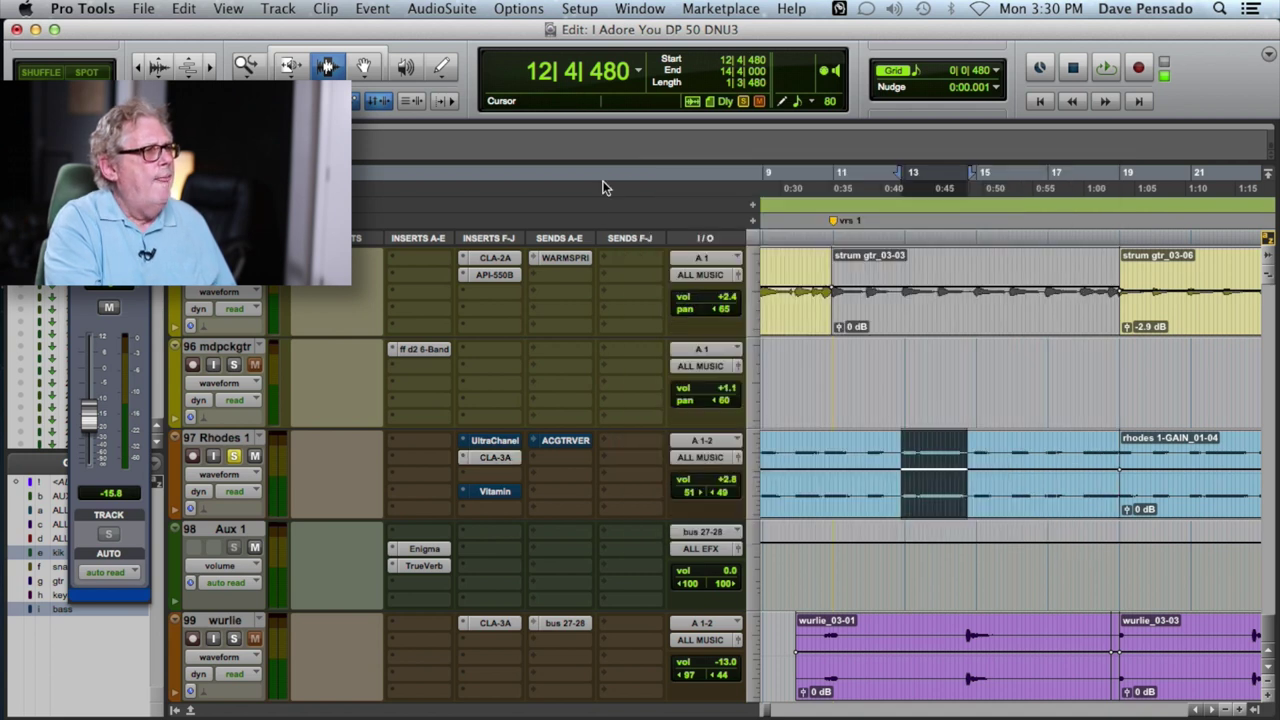
- Open Rhodes 1's UltraChannel up and left, and A/B it against bypass during playback
click(495, 441)
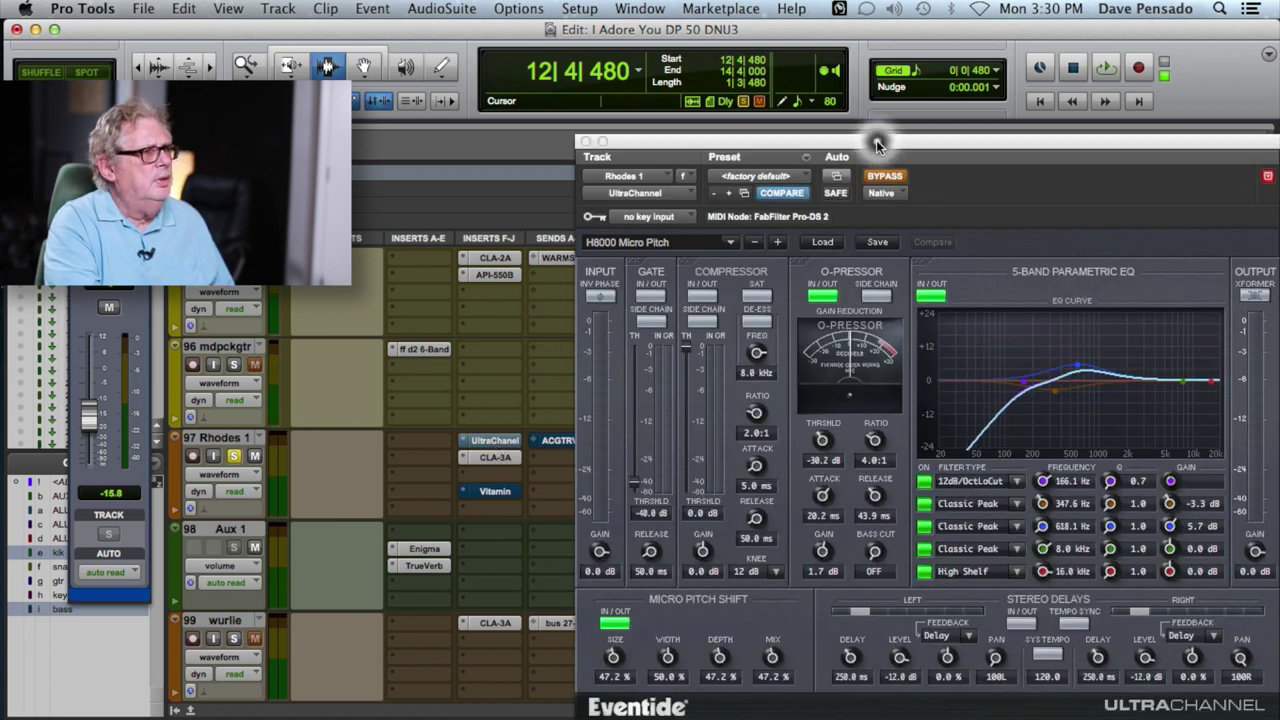
drag(877, 145, 680, 52)
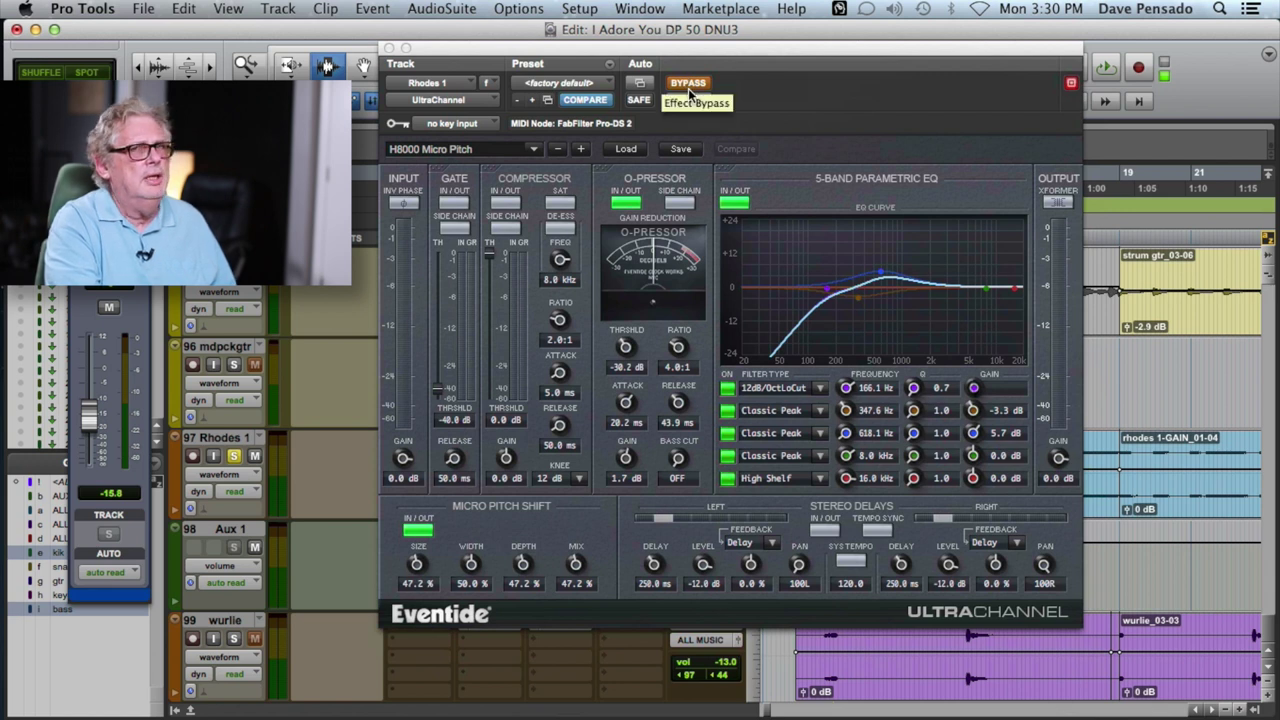
key(space)
click(688, 84)
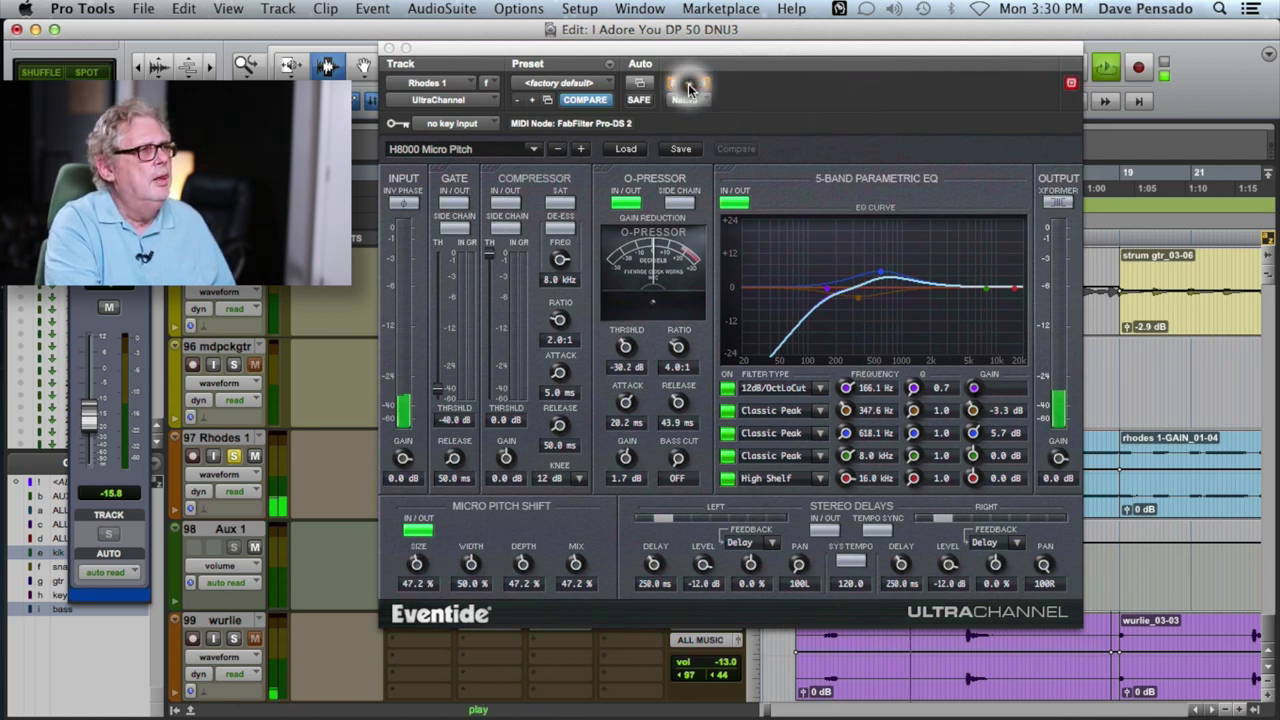
click(688, 84)
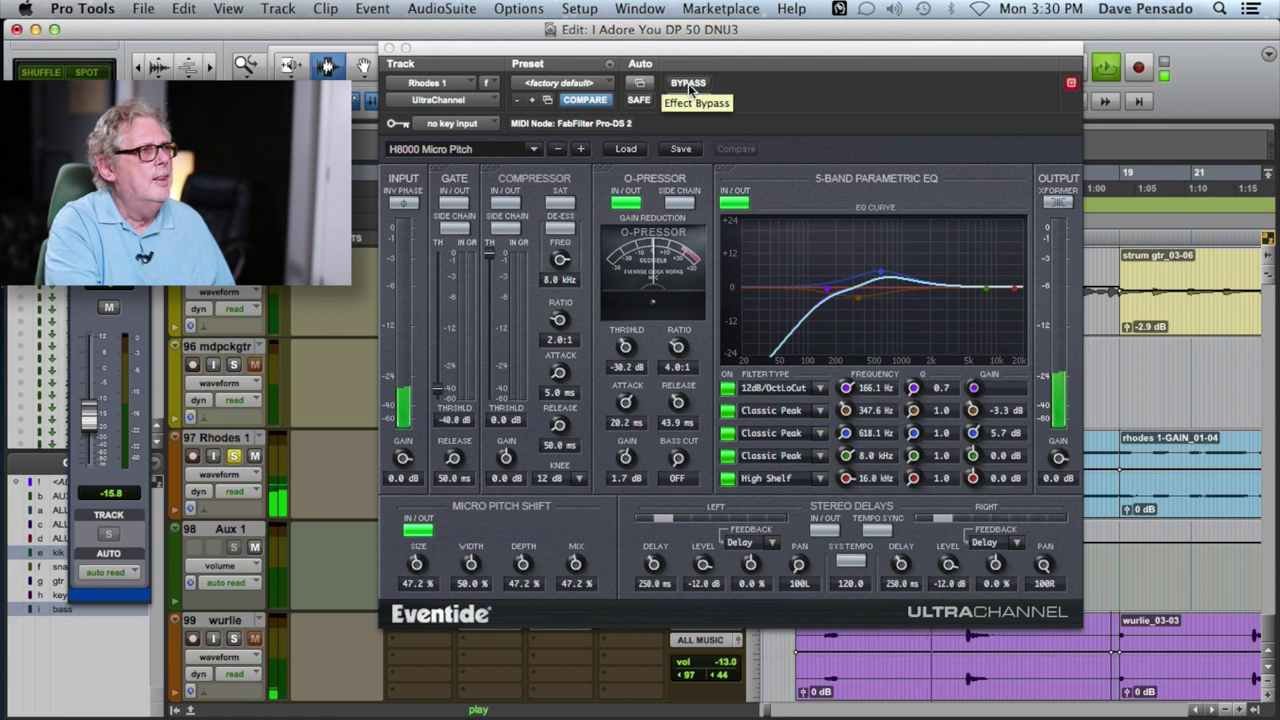
click(688, 84)
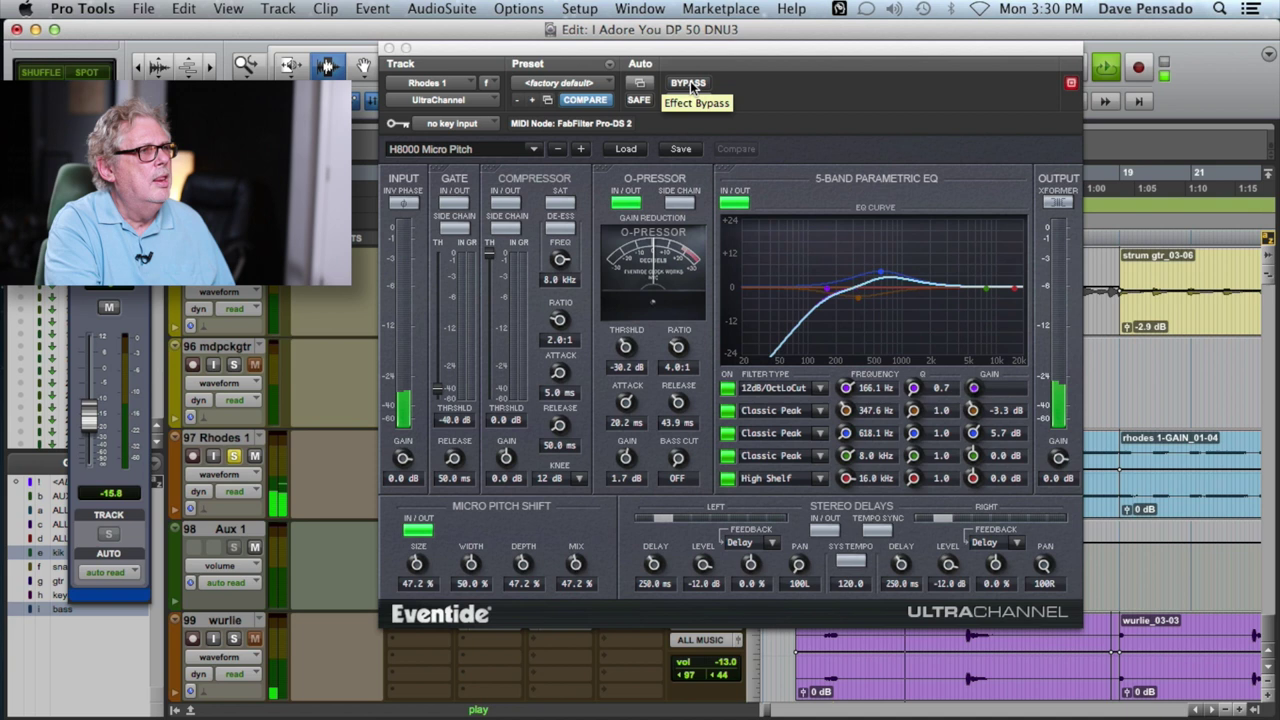
click(688, 84)
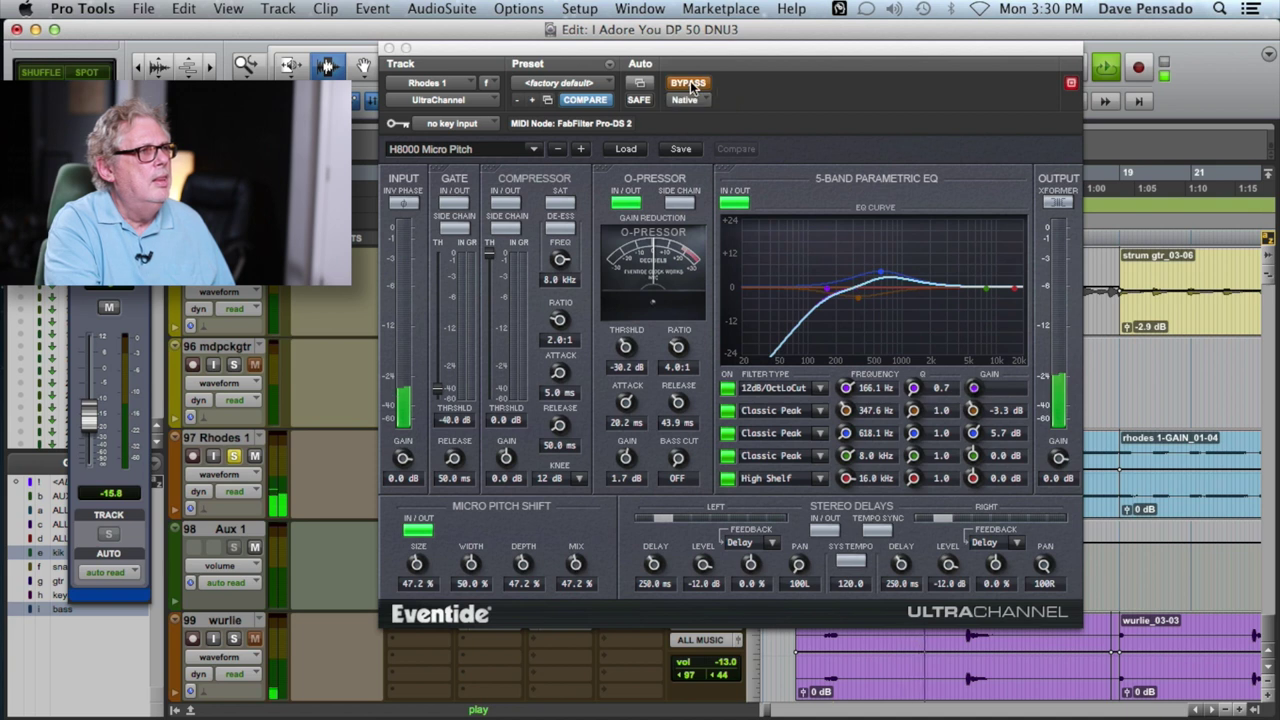
click(688, 84)
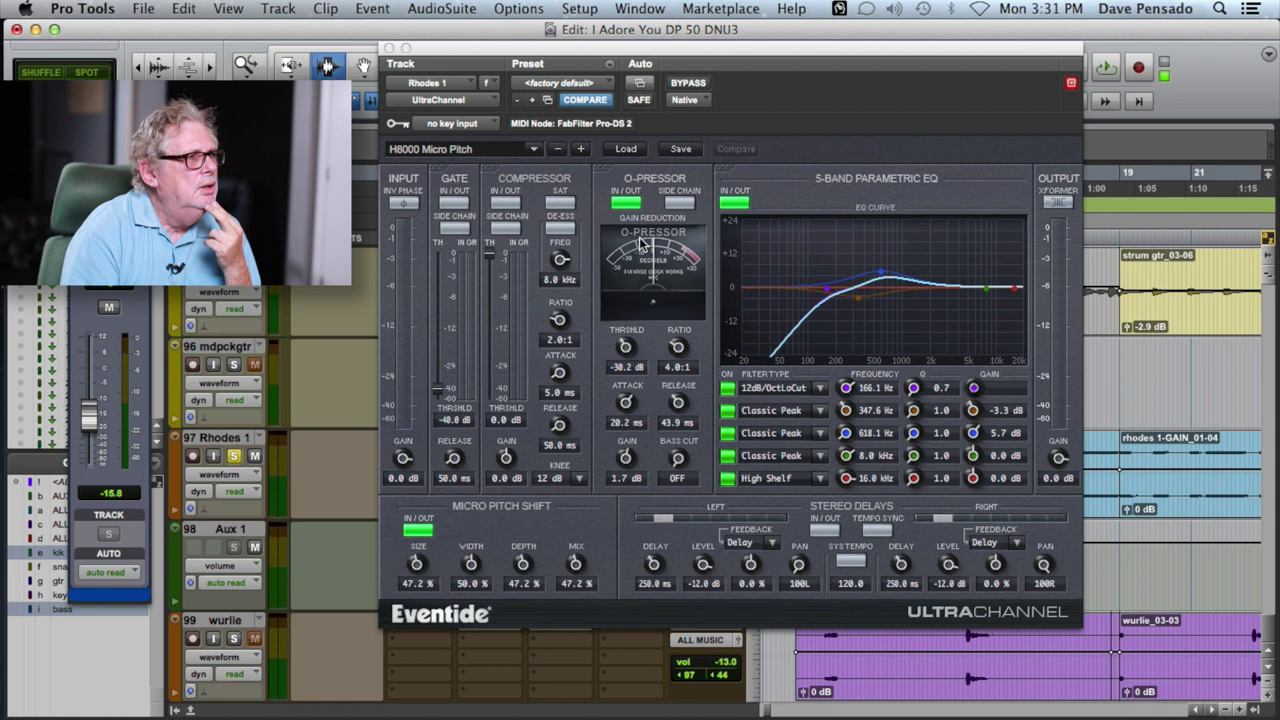
key(space)
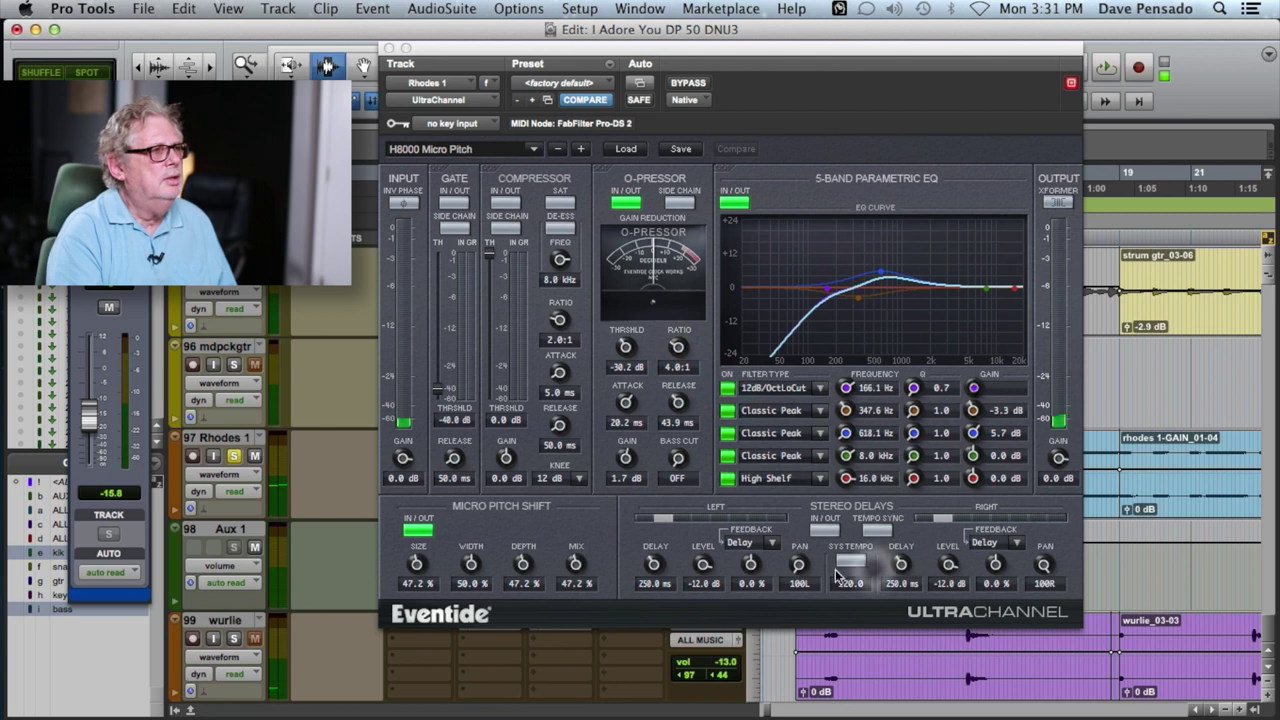
key(space)
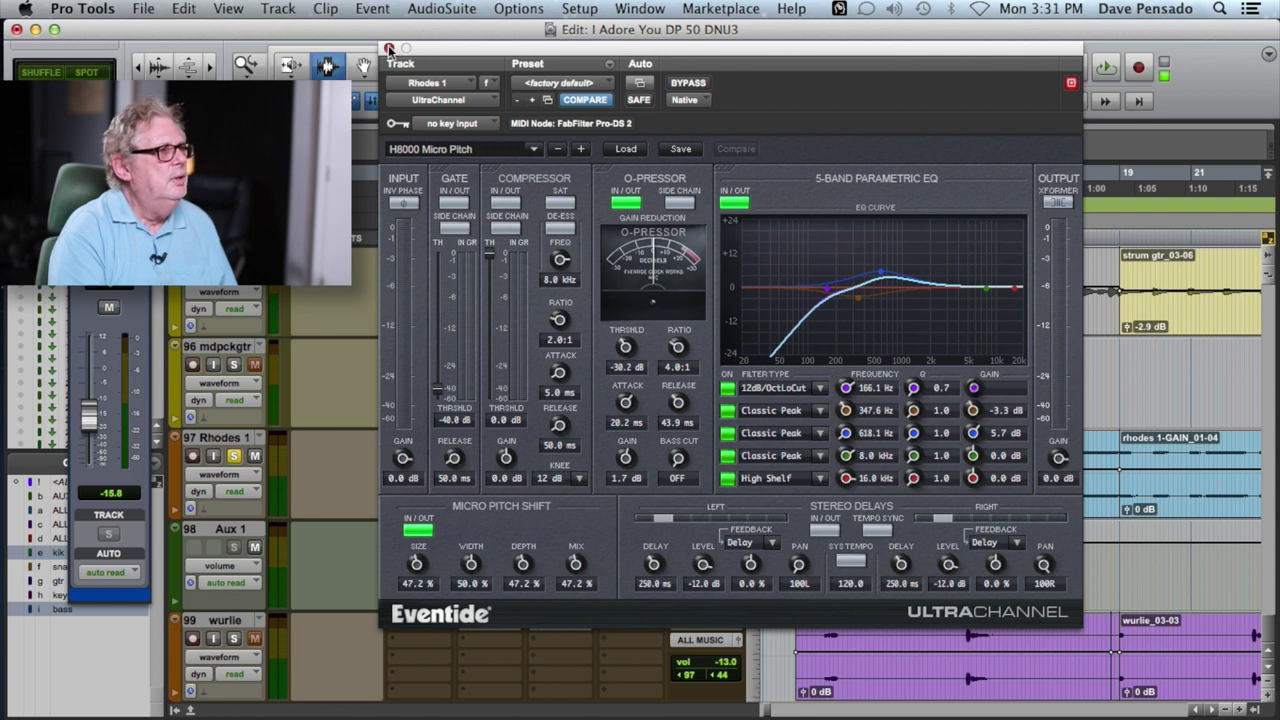
- Swap UltraChannel for Rhodes 1's Vitamin and compare Vitamin against bypass while the song plays
click(390, 48)
click(489, 491)
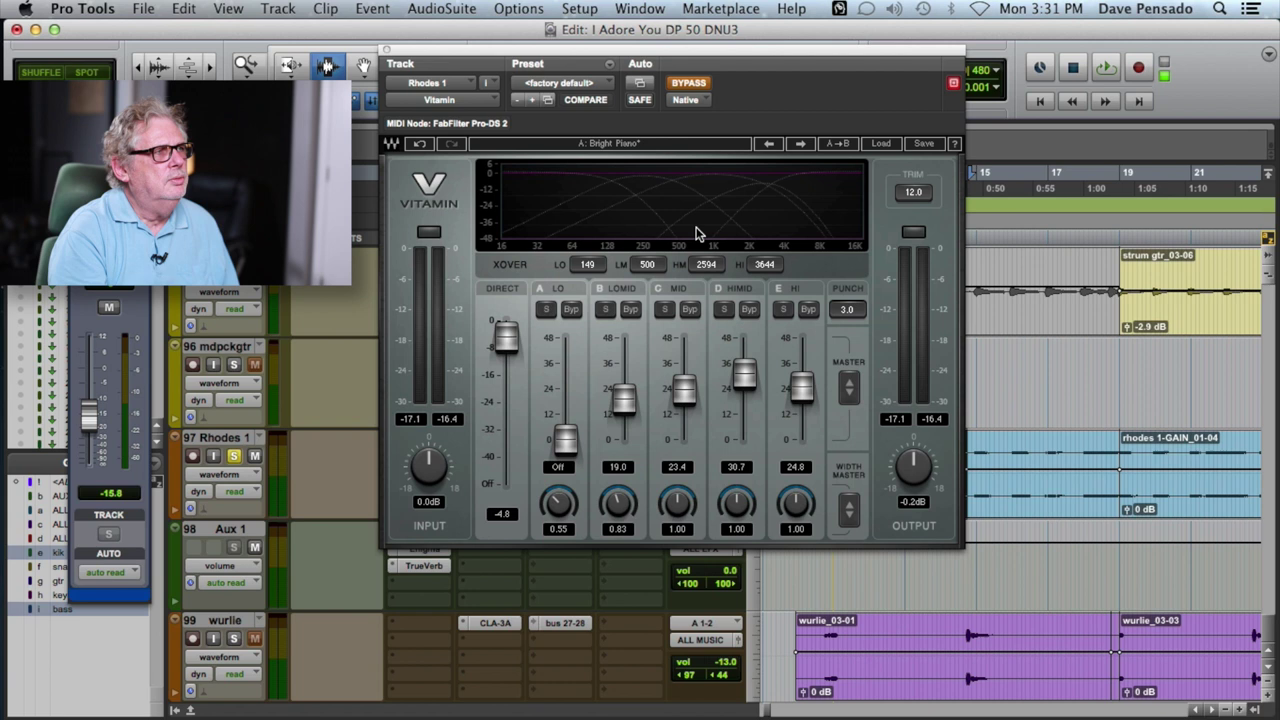
click(686, 82)
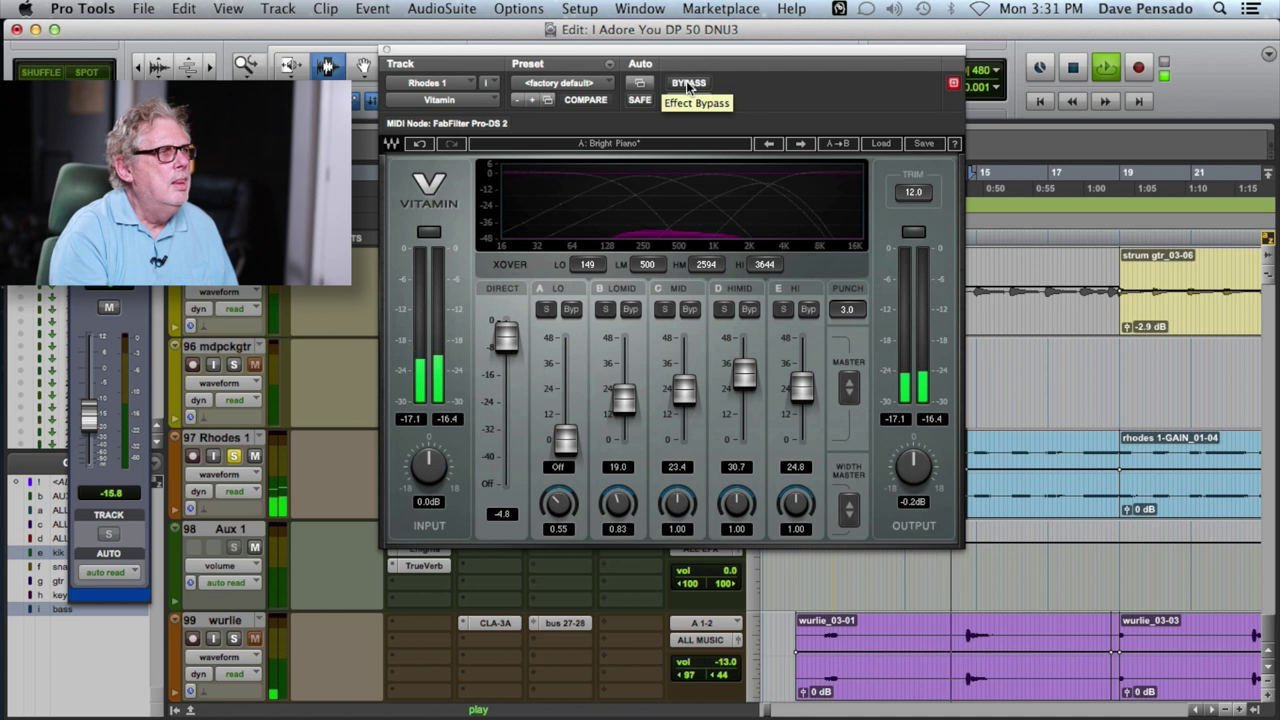
click(687, 84)
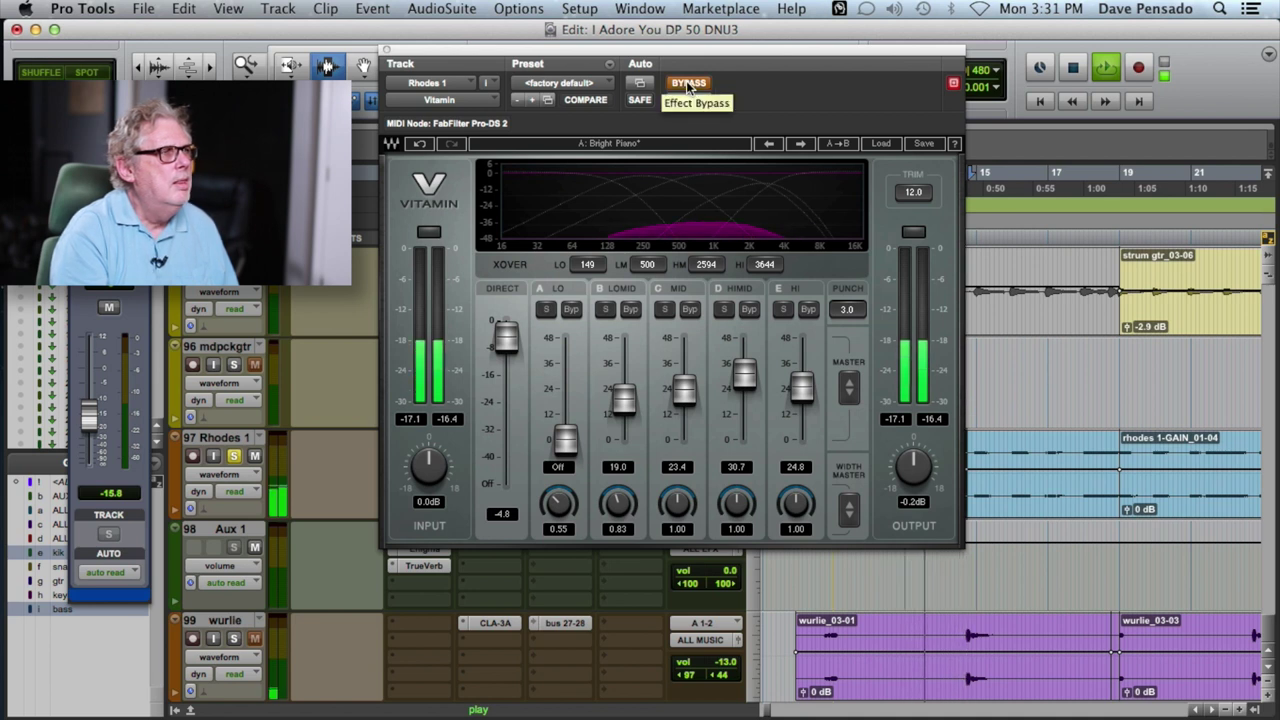
click(687, 84)
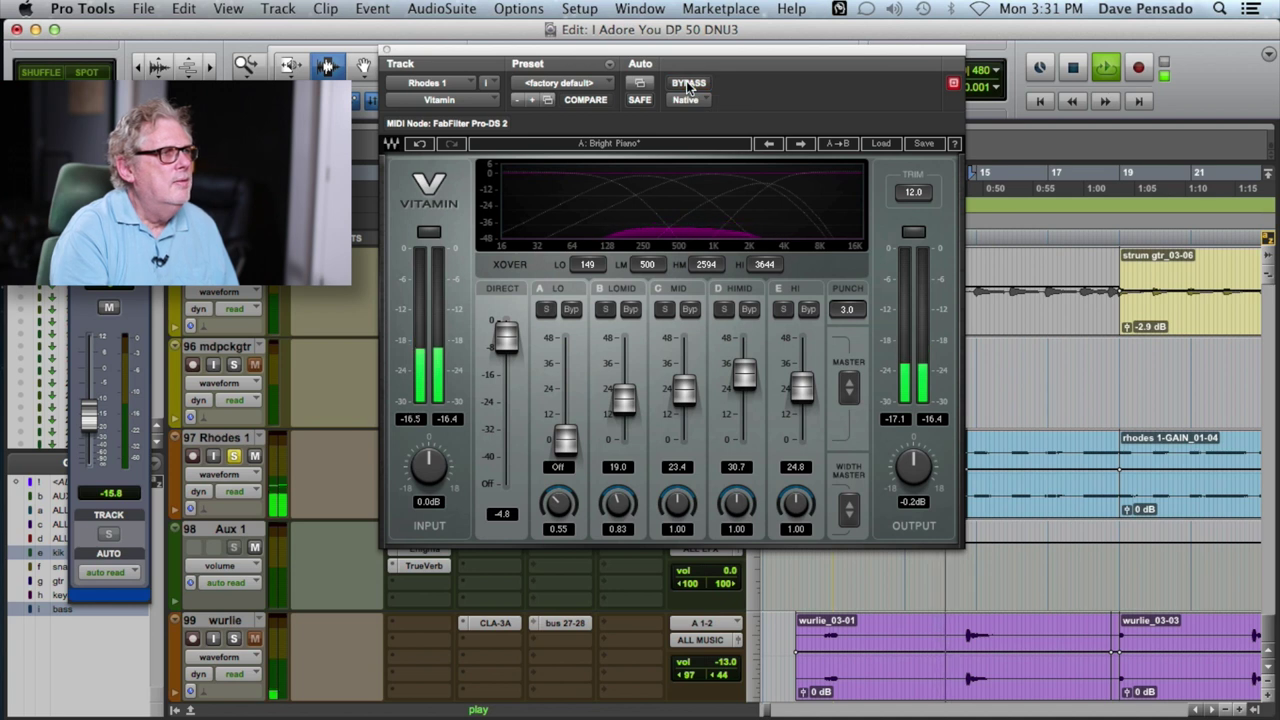
key(space)
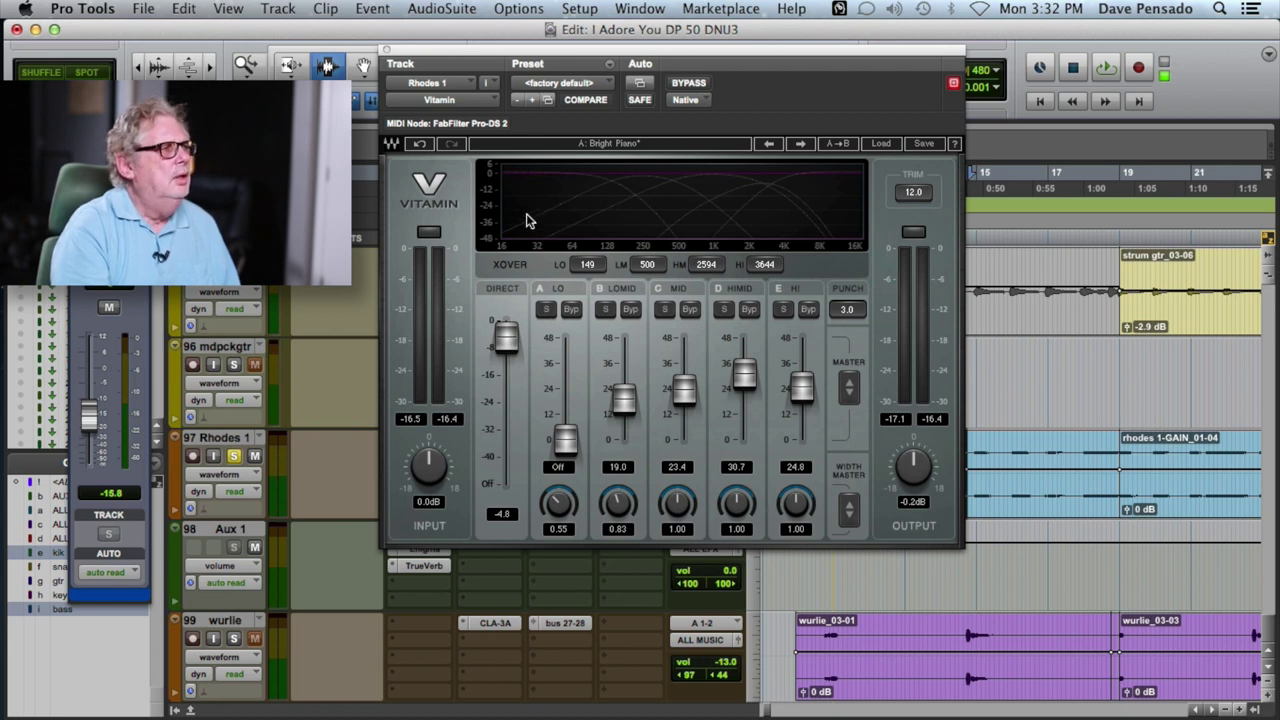
- Close Vitamin, unmute Rhodes 1's ACGTRVER reverb send during playback, then scroll up to track 91 ACGTRVER
click(386, 52)
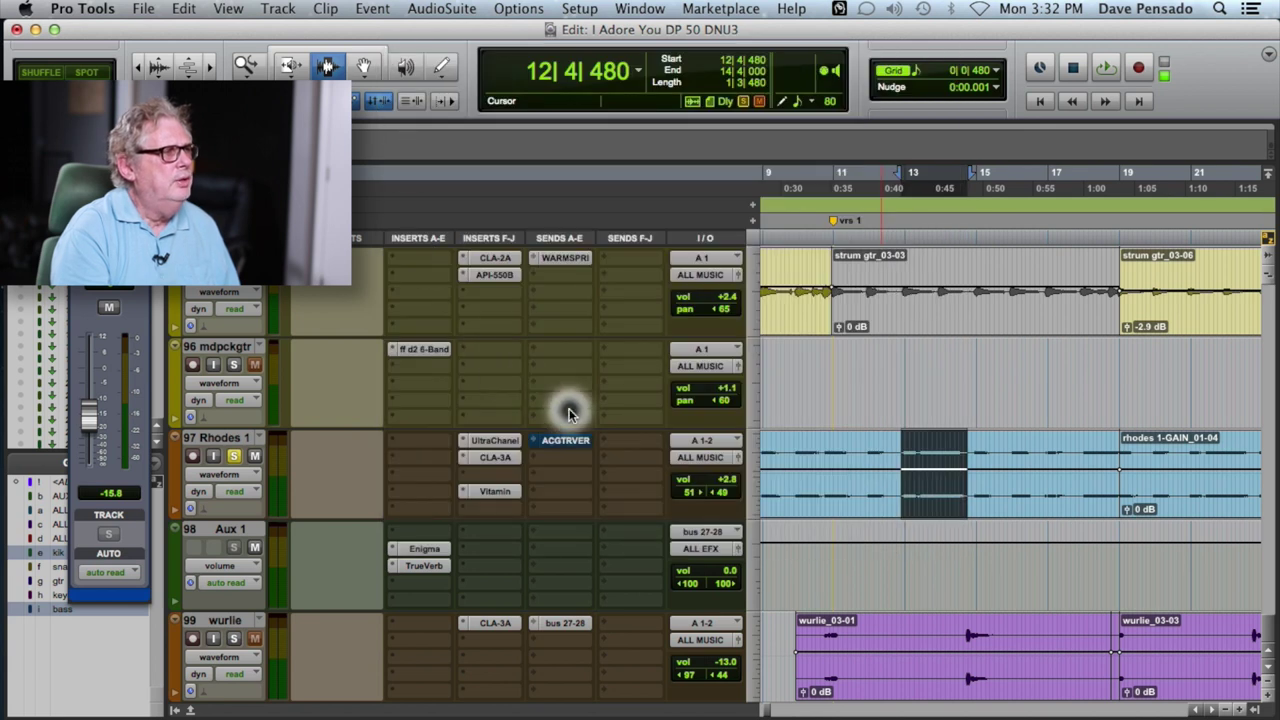
click(576, 446)
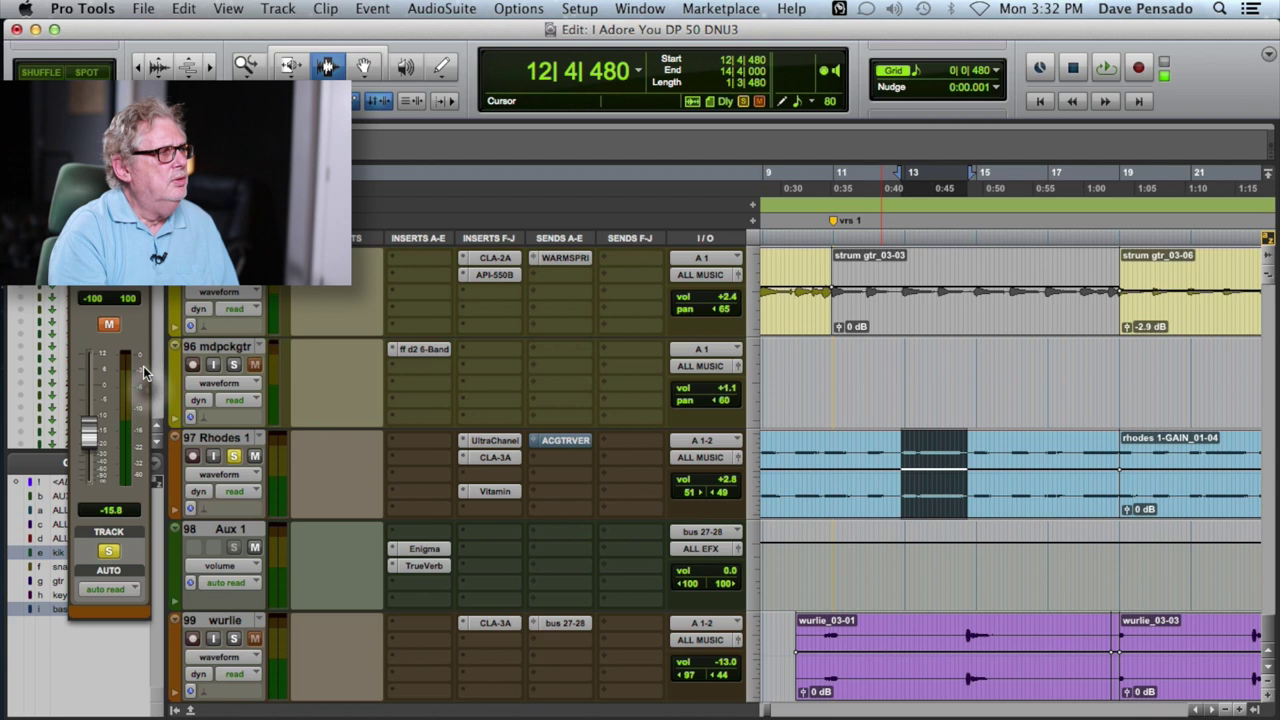
key(space)
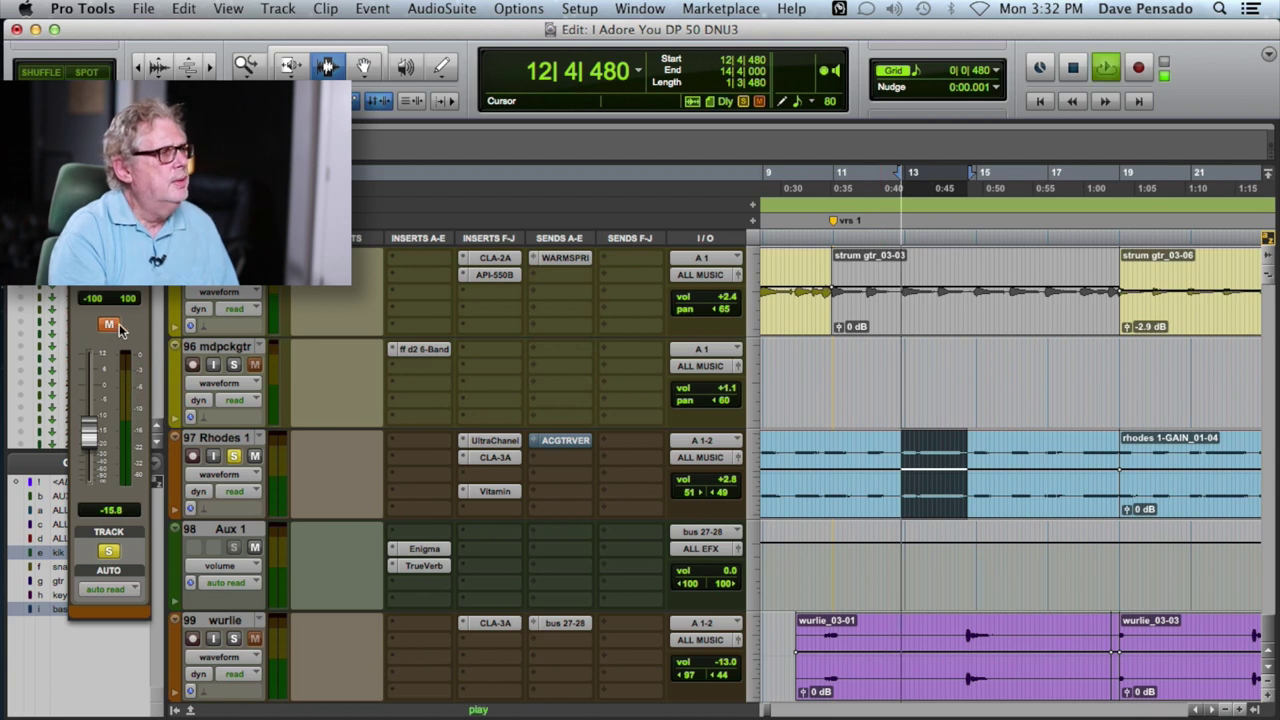
click(109, 327)
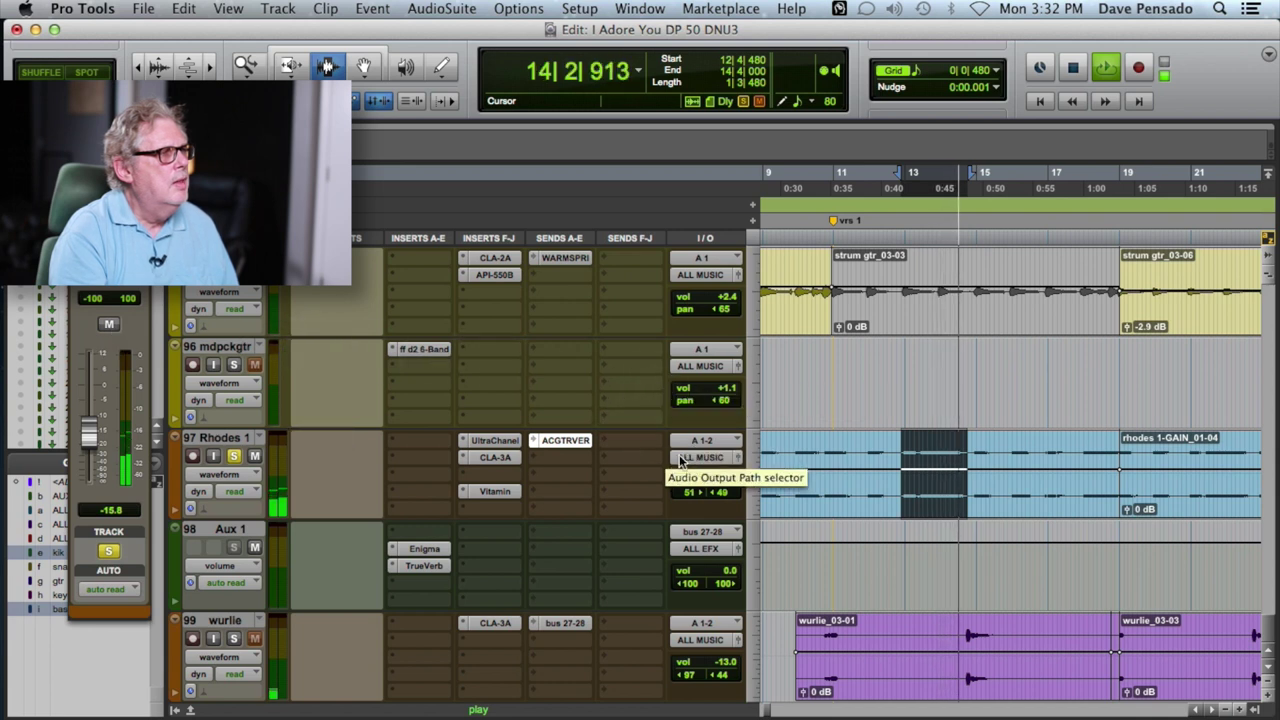
key(space)
scroll(660, 428, up, 3)
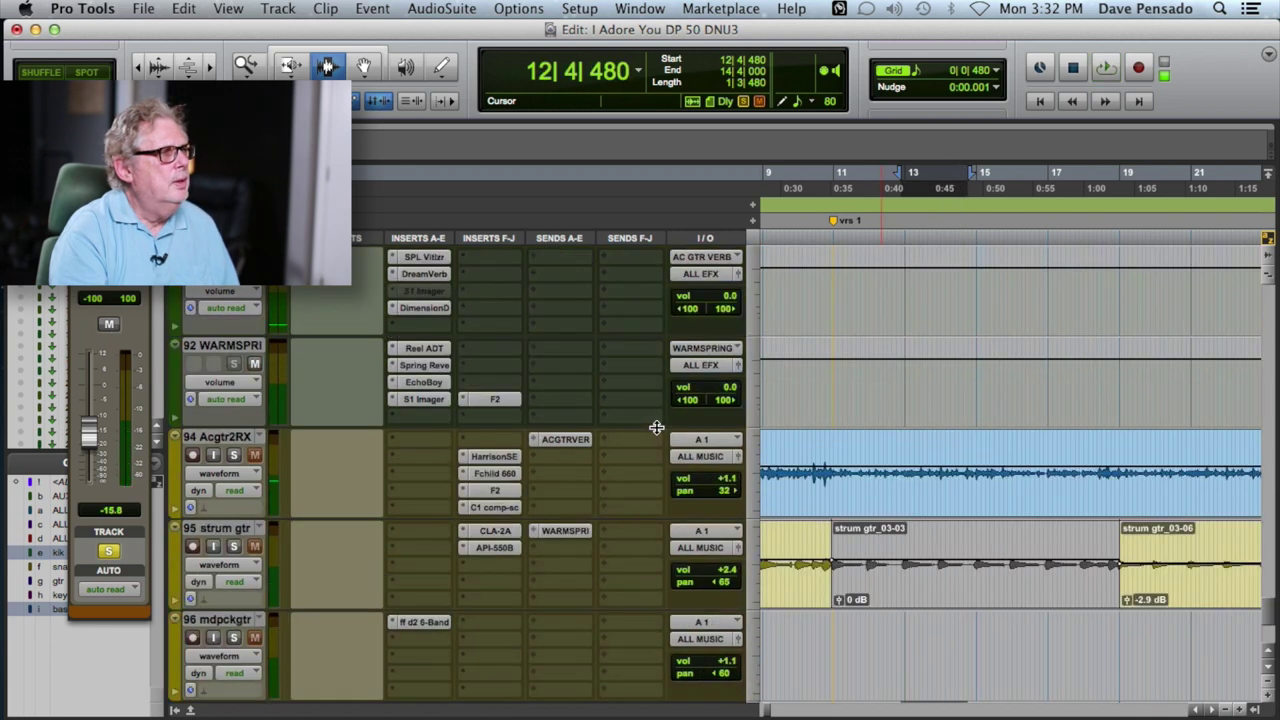
key(space)
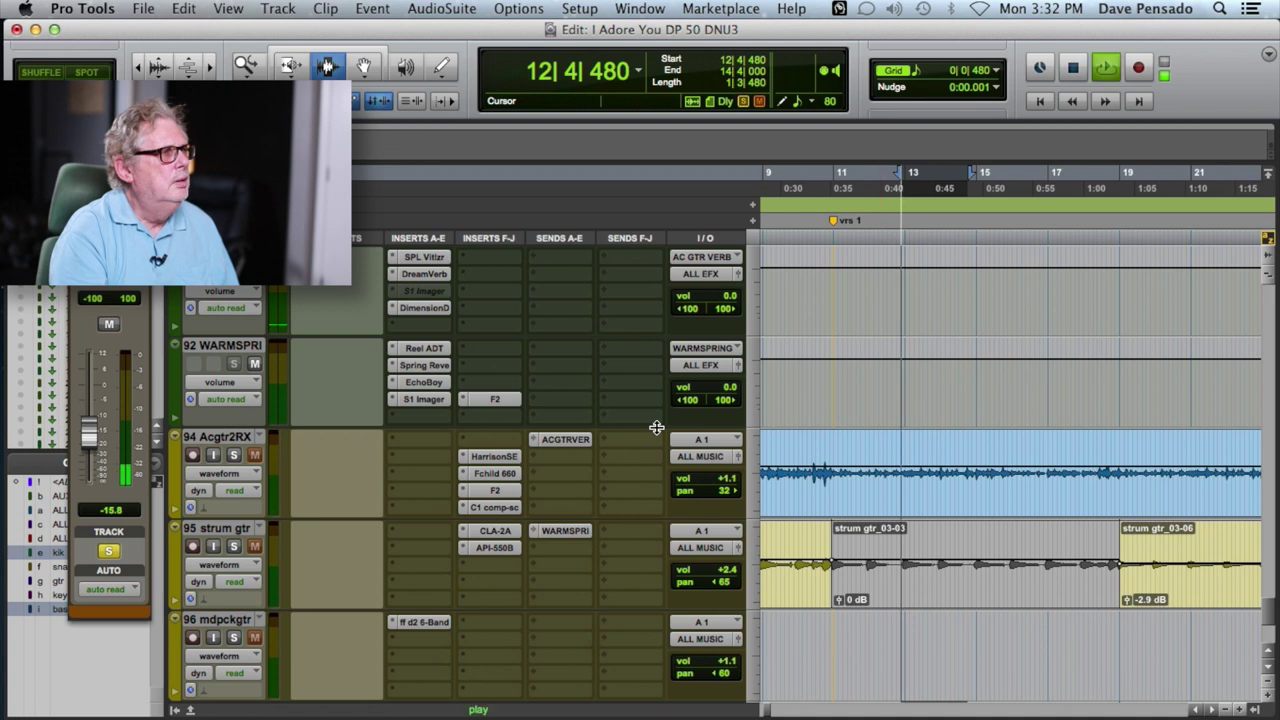
scroll(654, 429, up, 2)
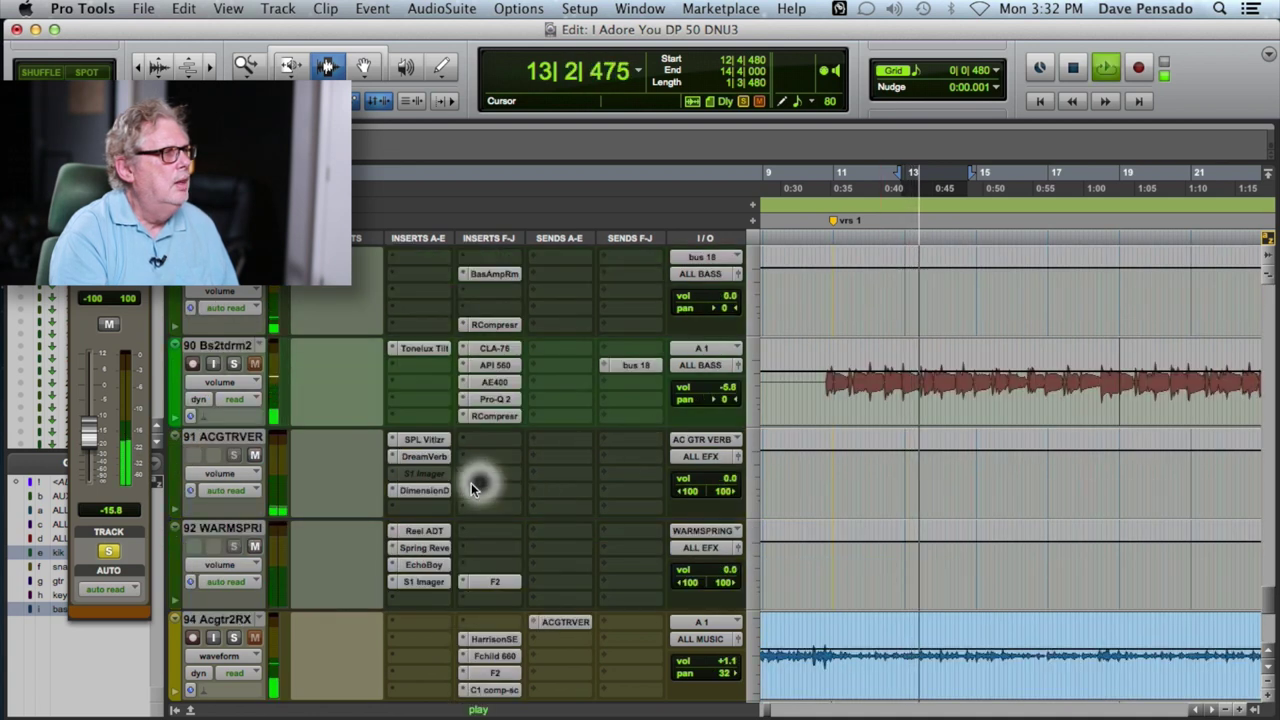
- Open ACGTRVER's SPL Vitalizer, DreamVerb and Dimension D, then mute and unmute the aux
click(423, 439)
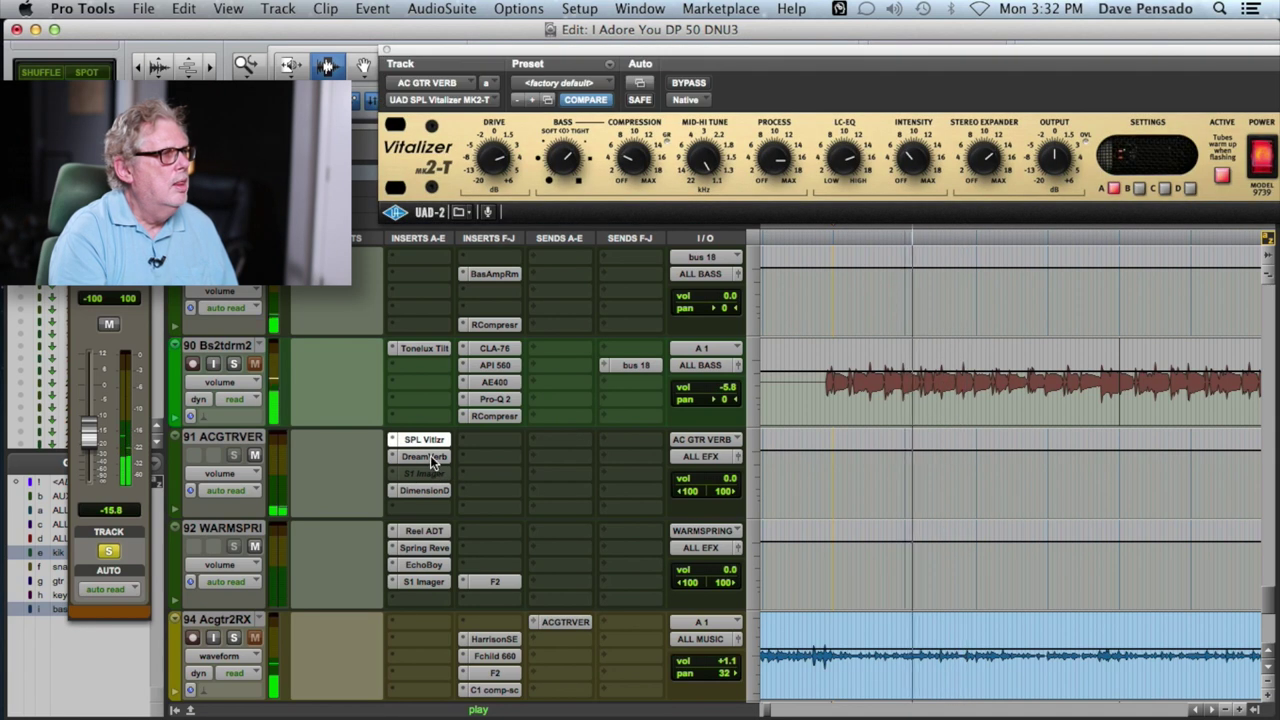
click(425, 456)
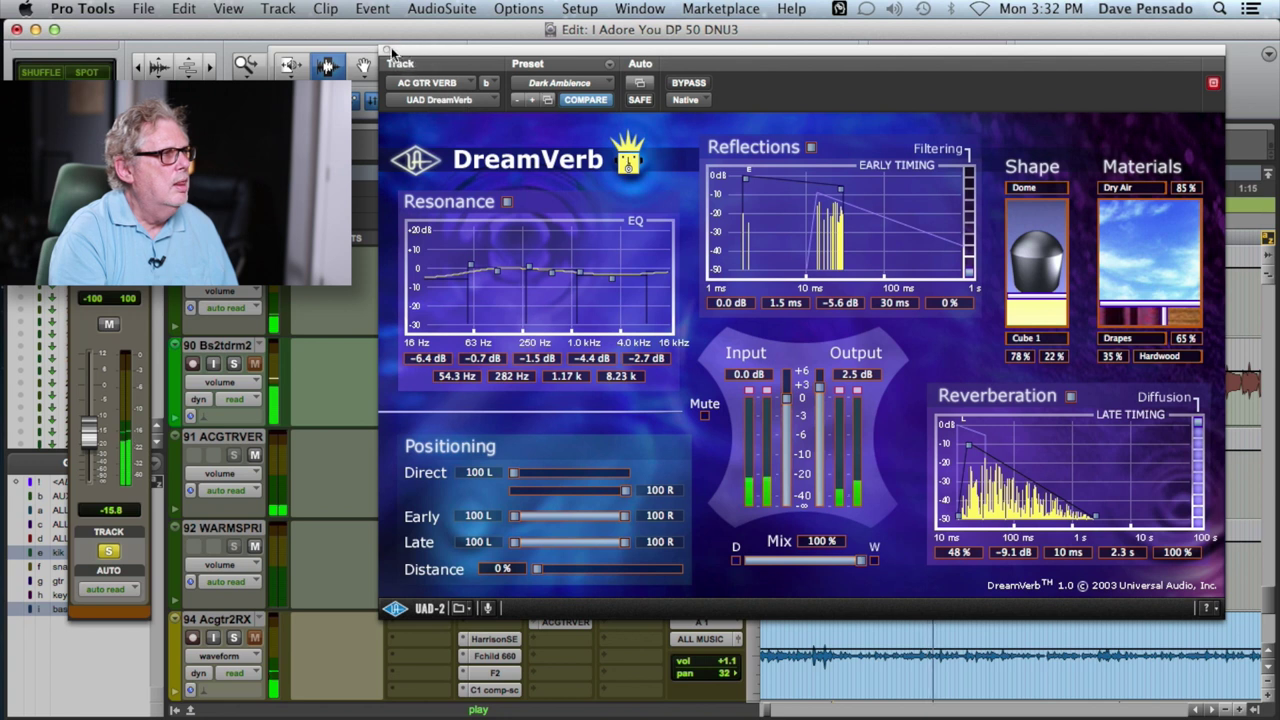
click(388, 52)
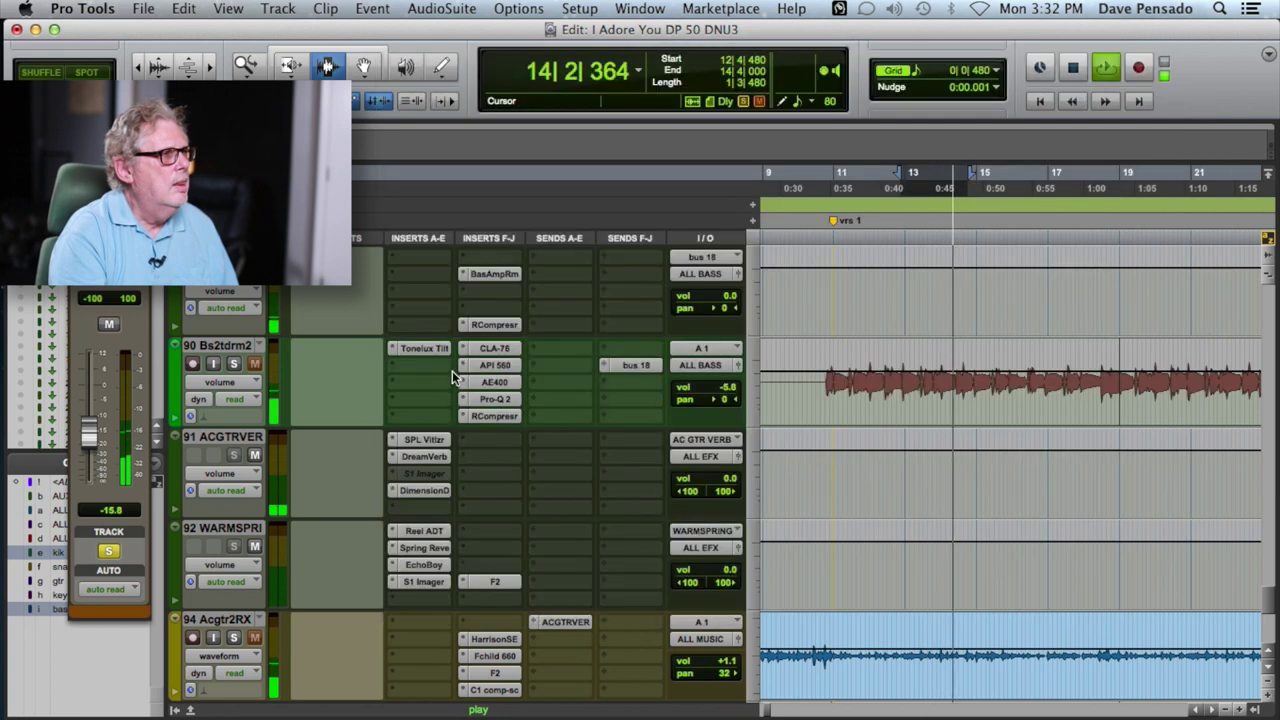
click(421, 490)
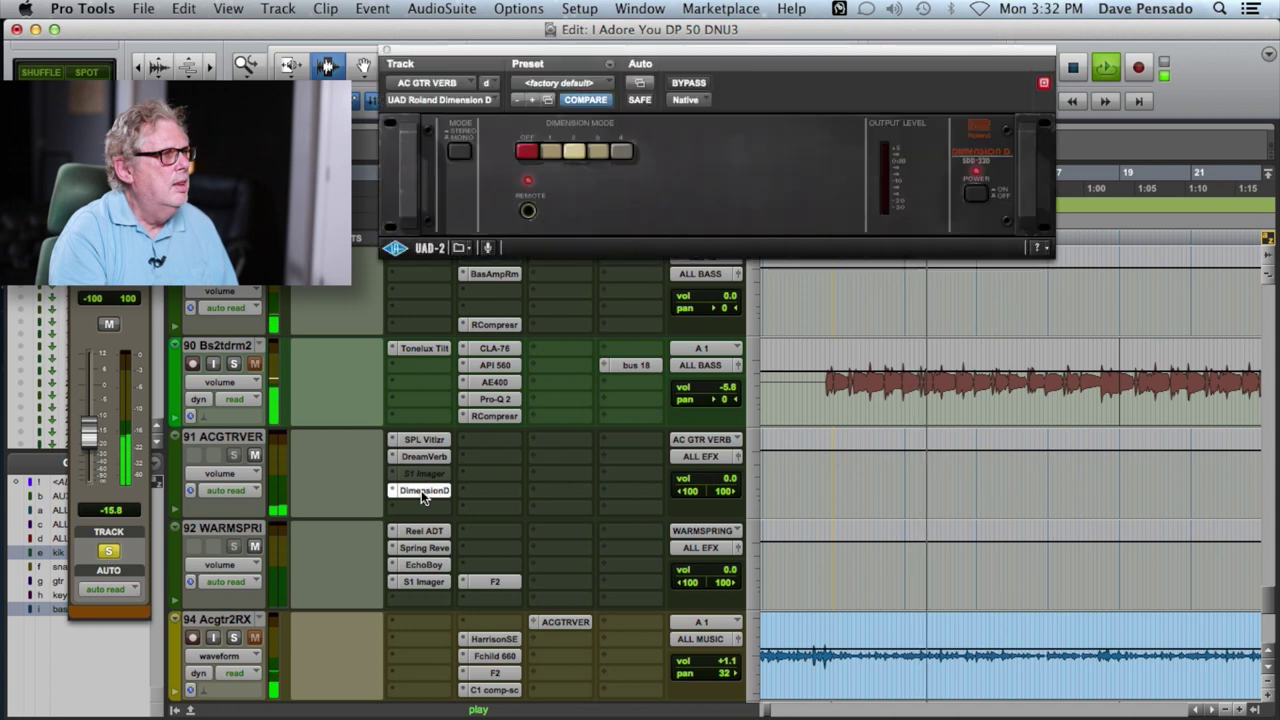
click(320, 400)
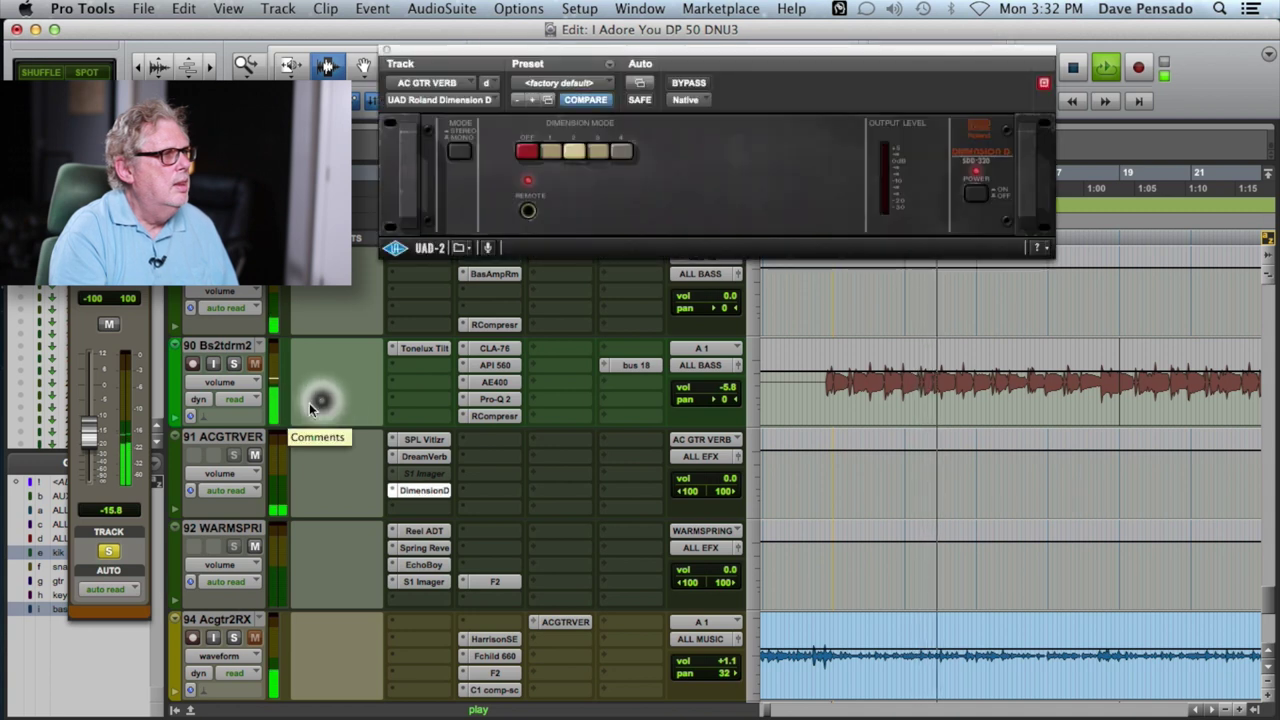
click(254, 455)
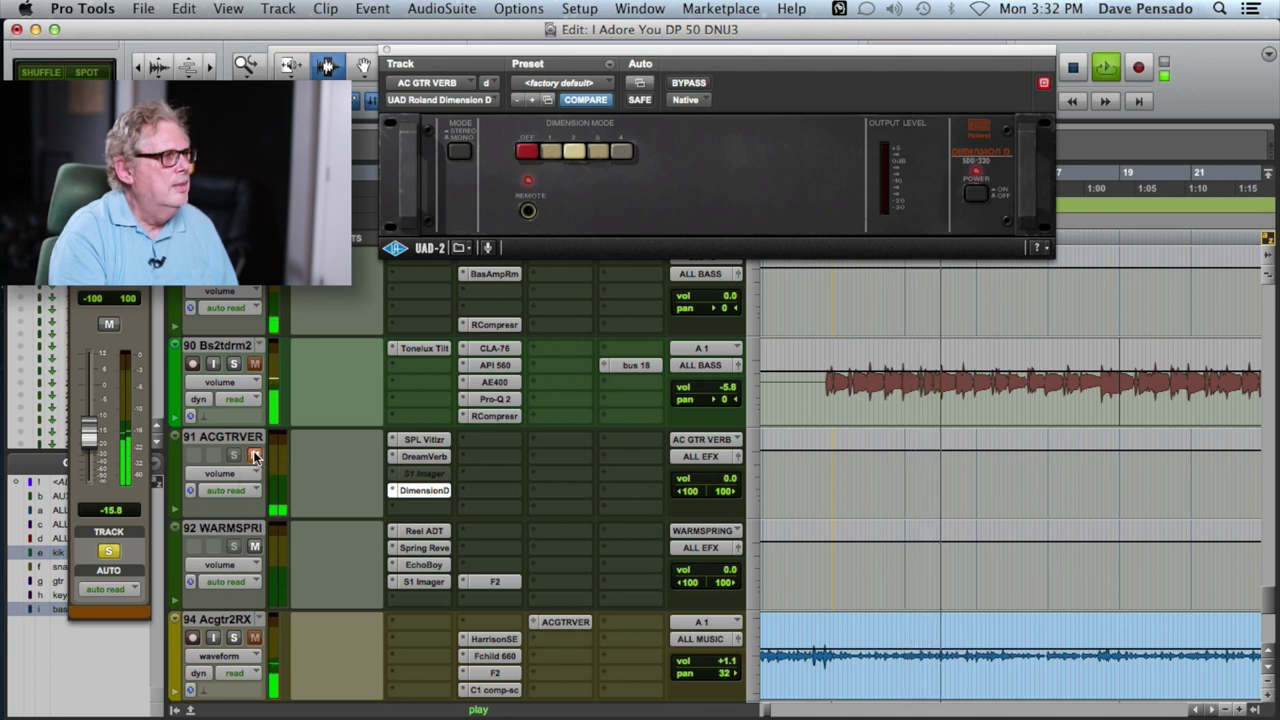
click(254, 455)
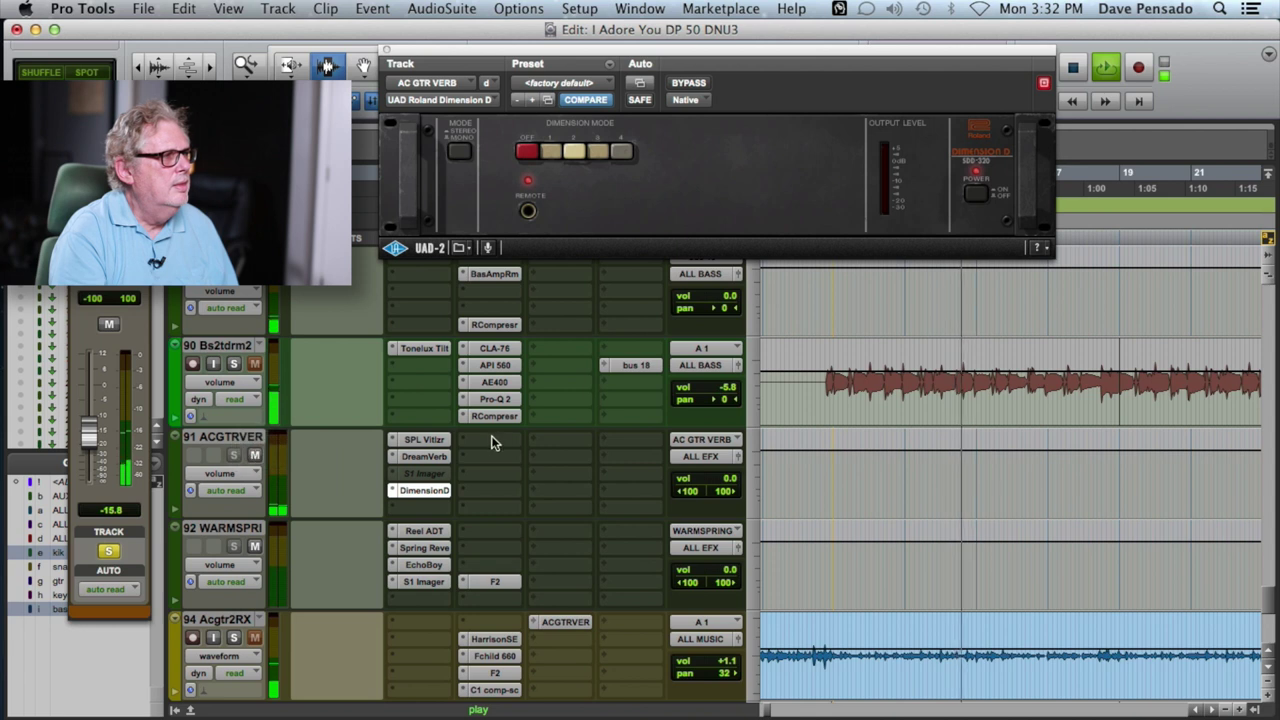
- Recheck the Vitalizer, DreamVerb (Dark Ambience) and Dimension D settings and close their windows
click(431, 439)
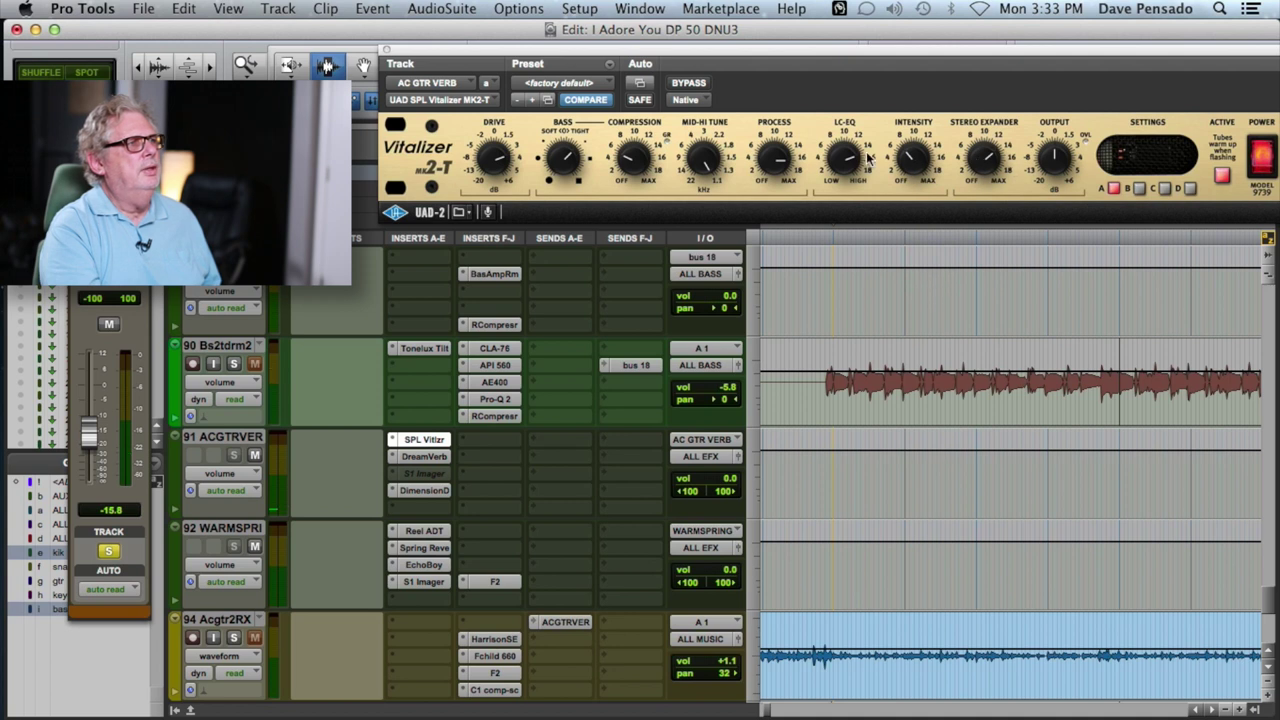
click(422, 459)
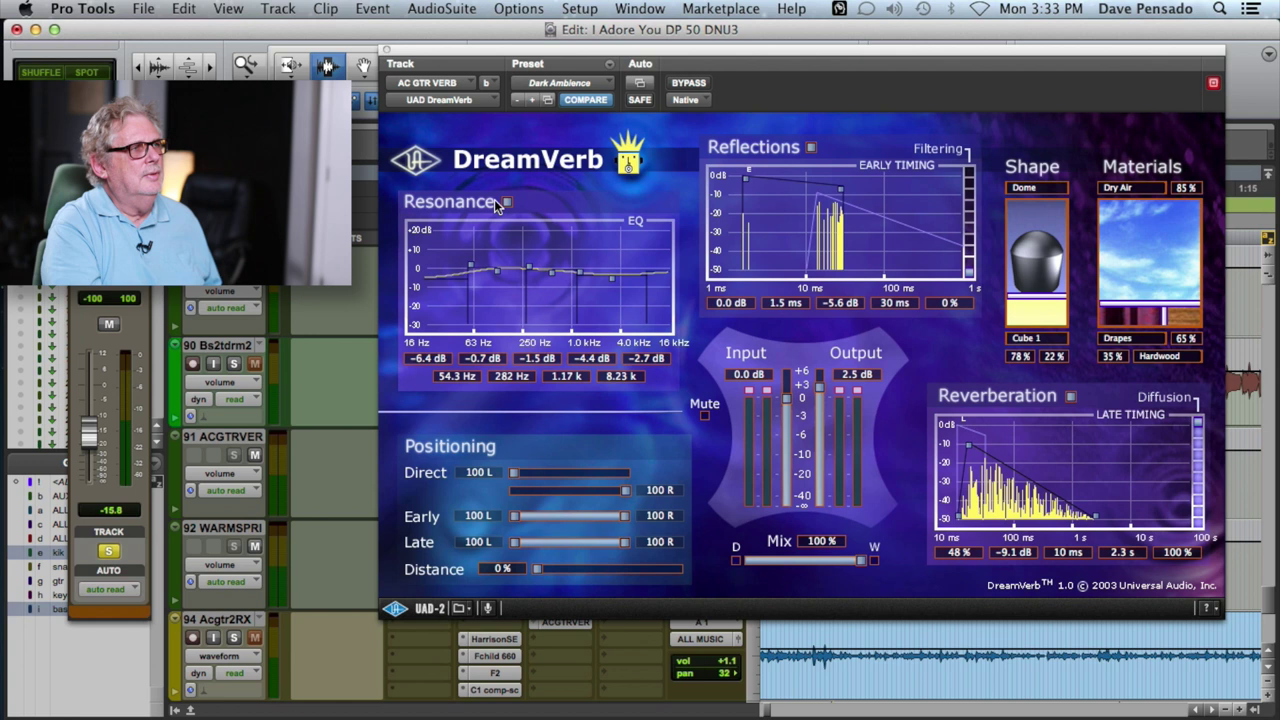
click(387, 50)
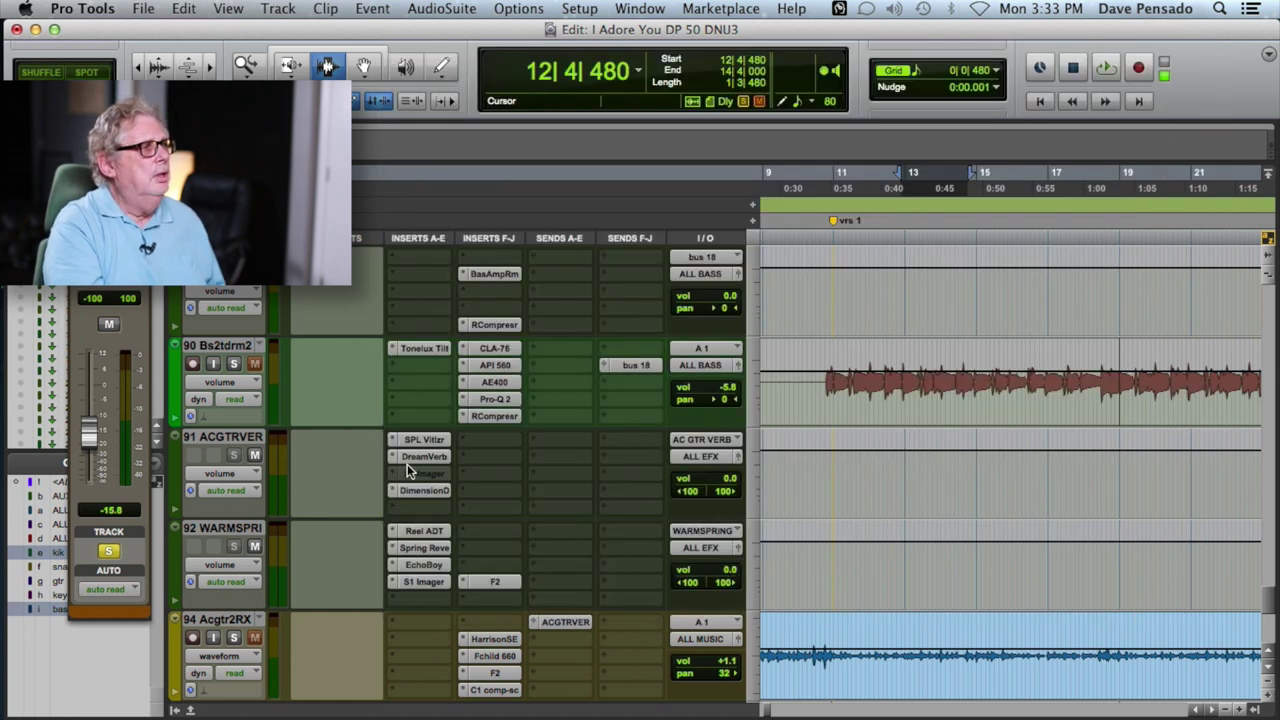
click(424, 490)
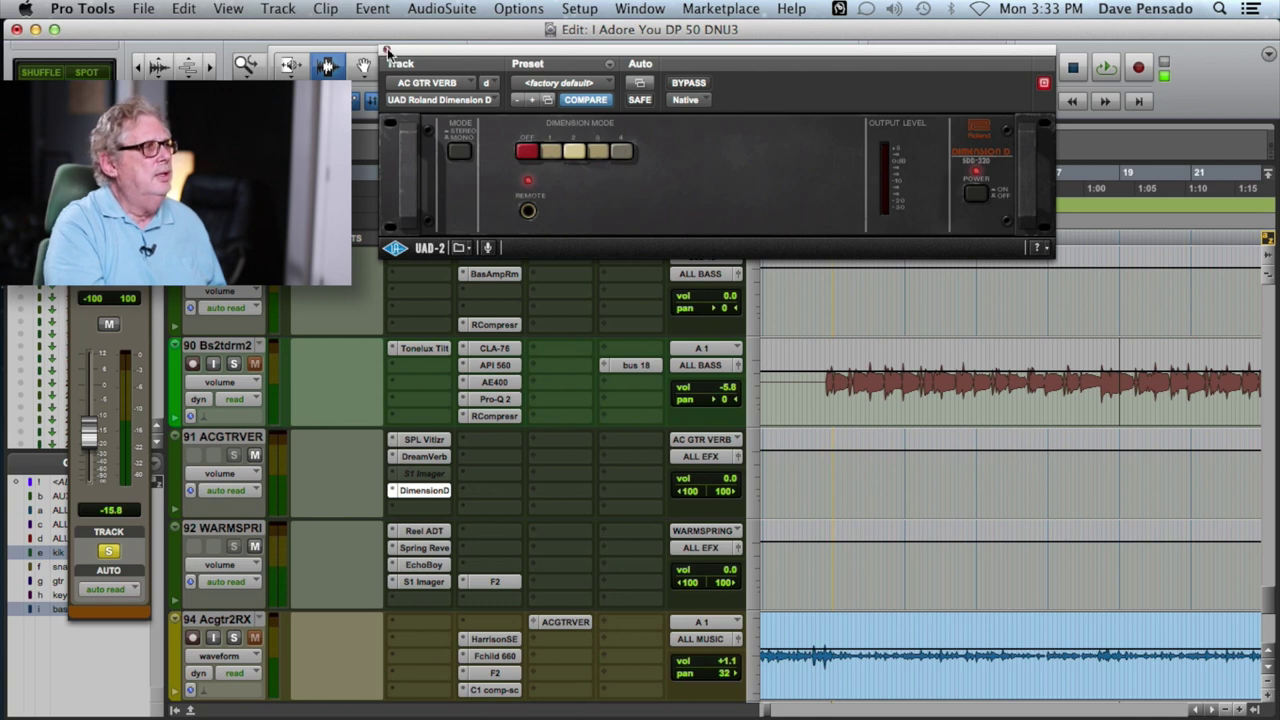
click(387, 50)
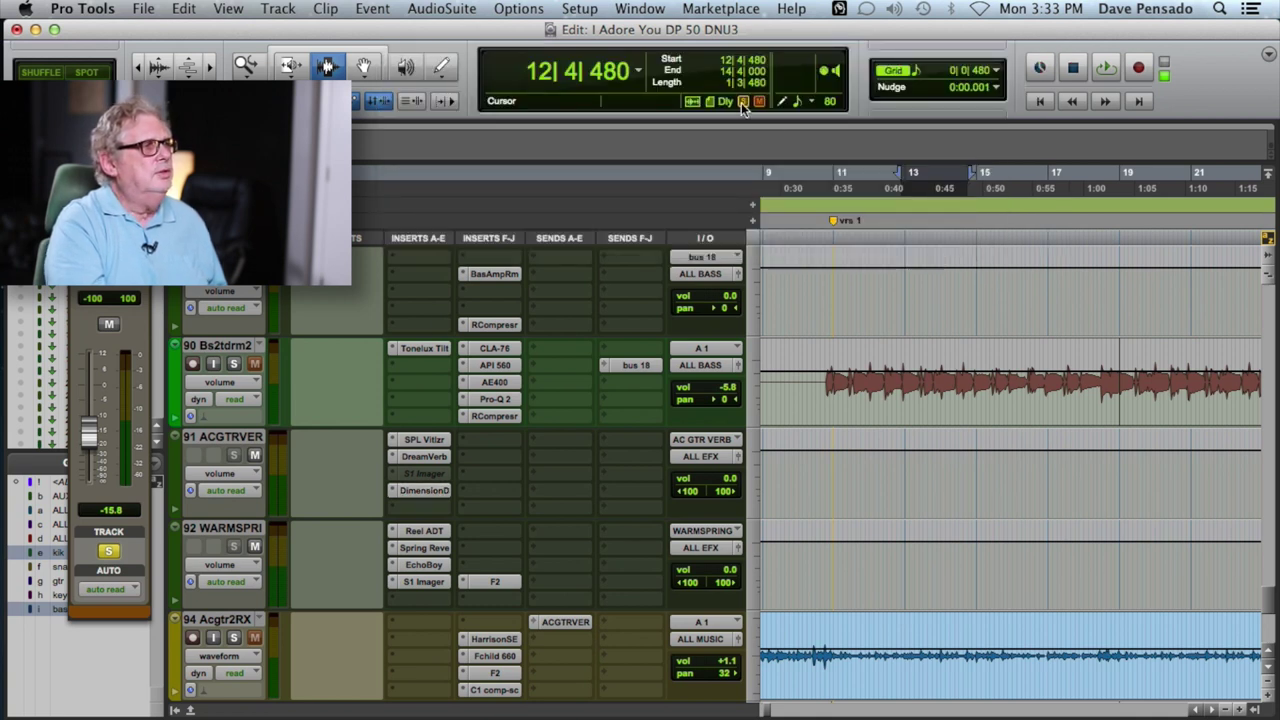
- Scroll down to Rhodes 1, take it out of solo, and start playback
scroll(889, 633, down, 3)
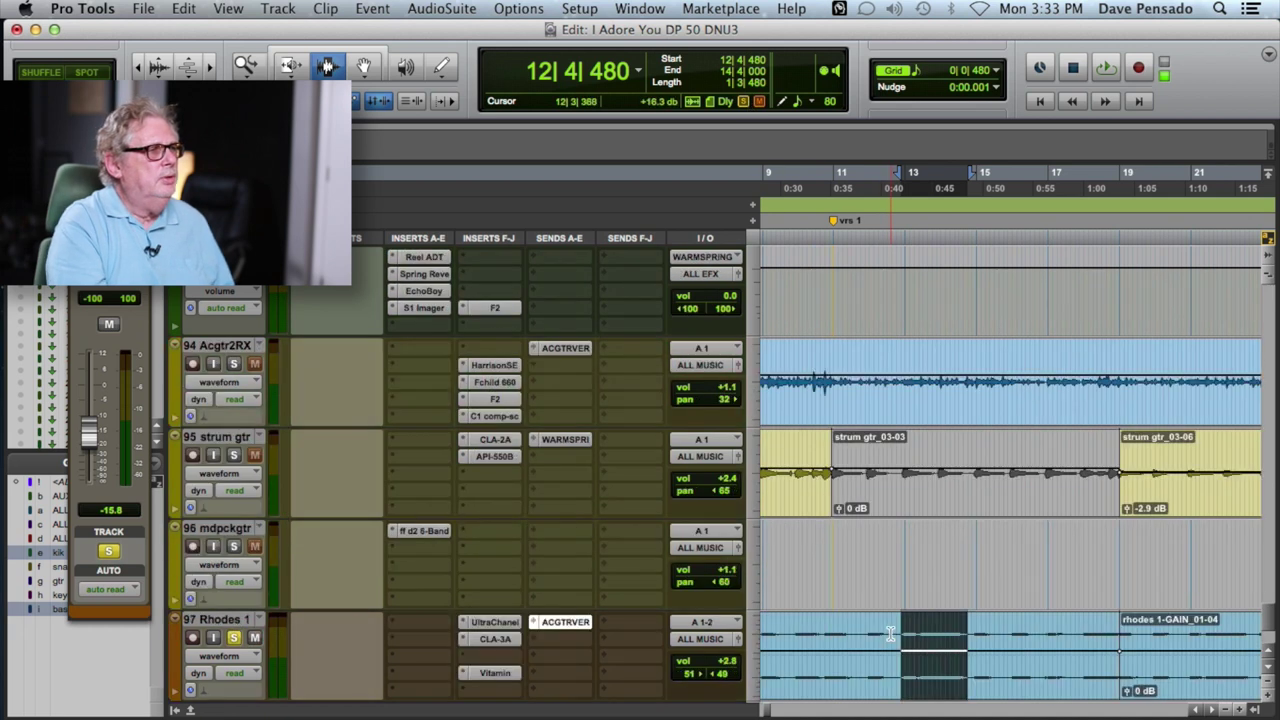
scroll(887, 634, down, 1)
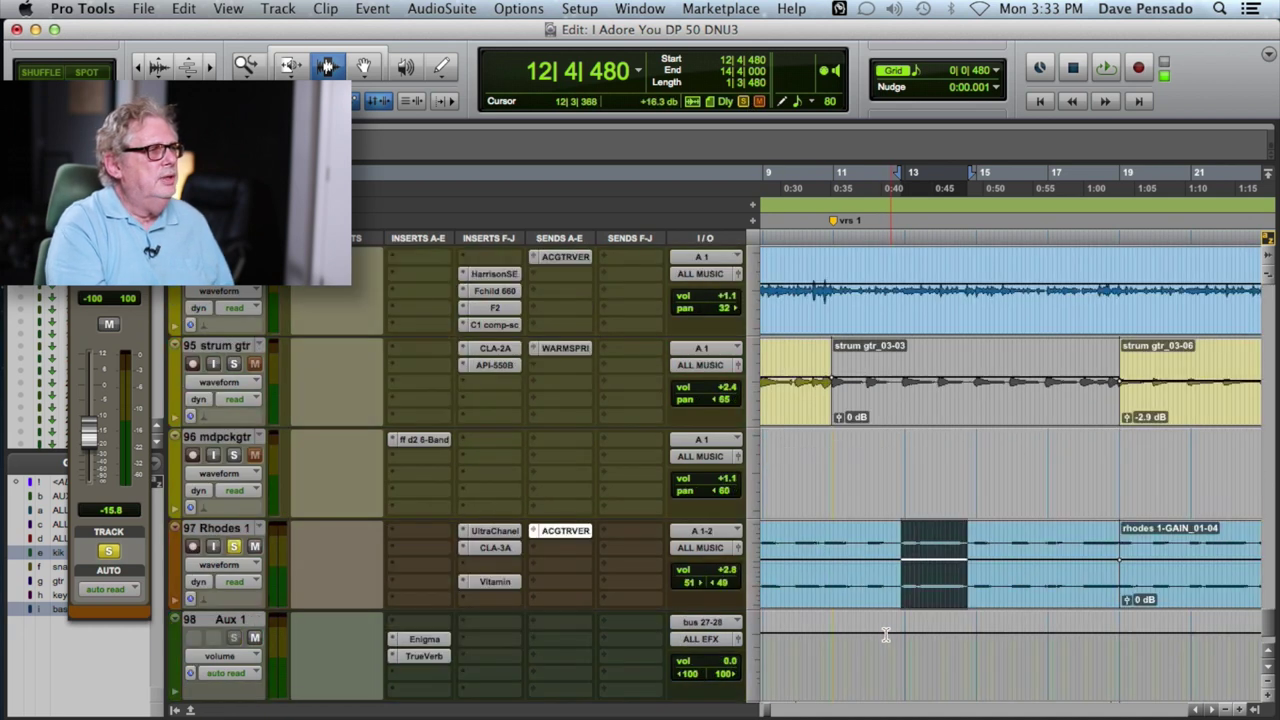
click(234, 546)
key(space)
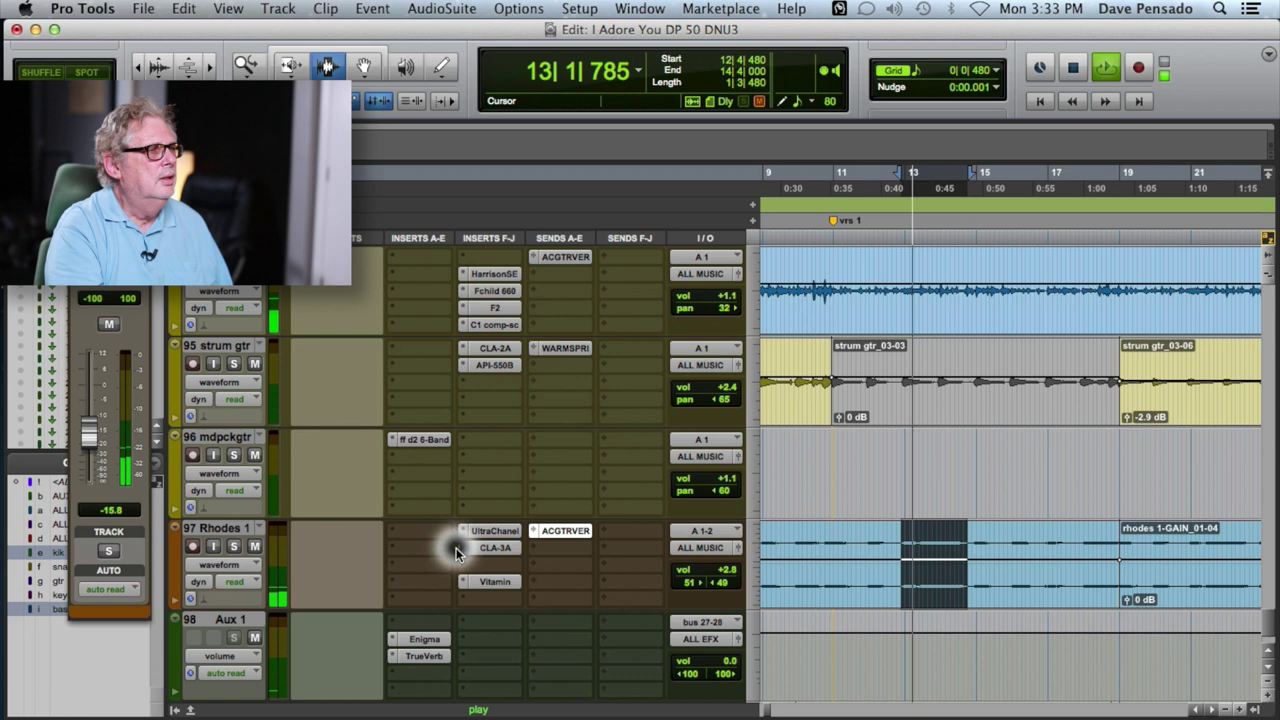
- Bypass and re-enable Rhodes 1's reverb send and UltraChannel, CLA-3A, Vitamin inserts, then open Vitamin
click(575, 549)
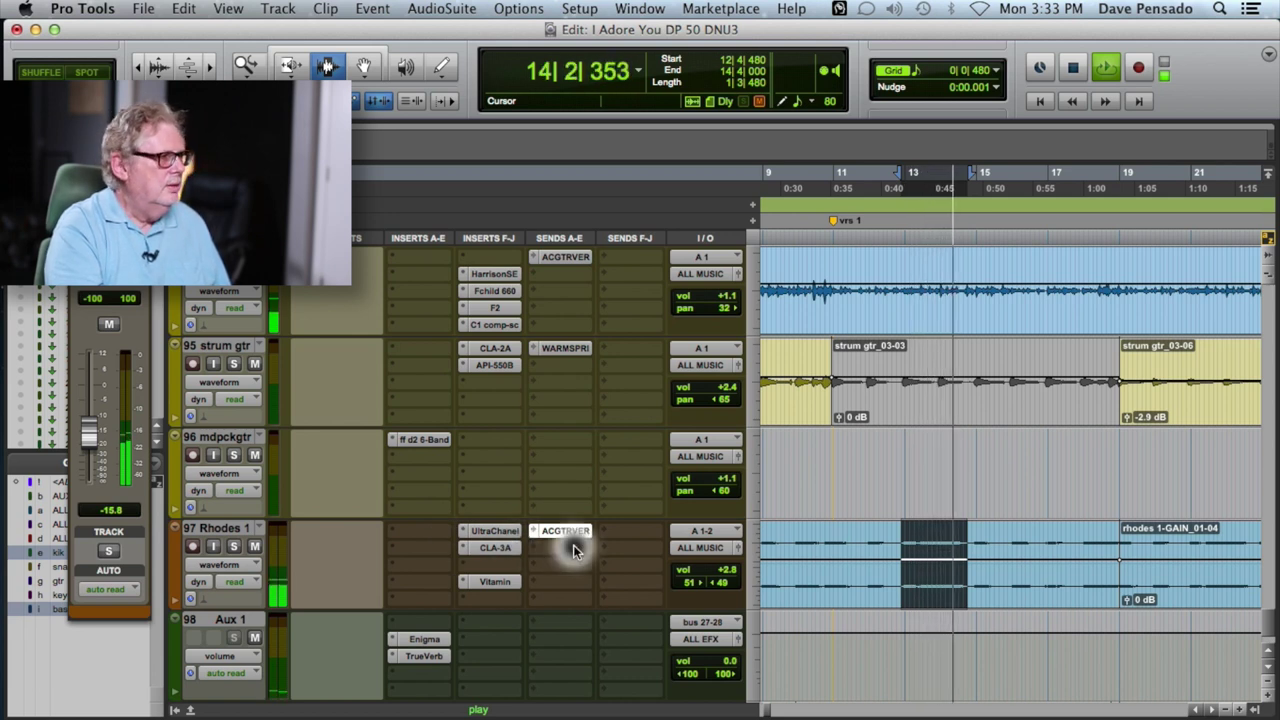
super+click(494, 531)
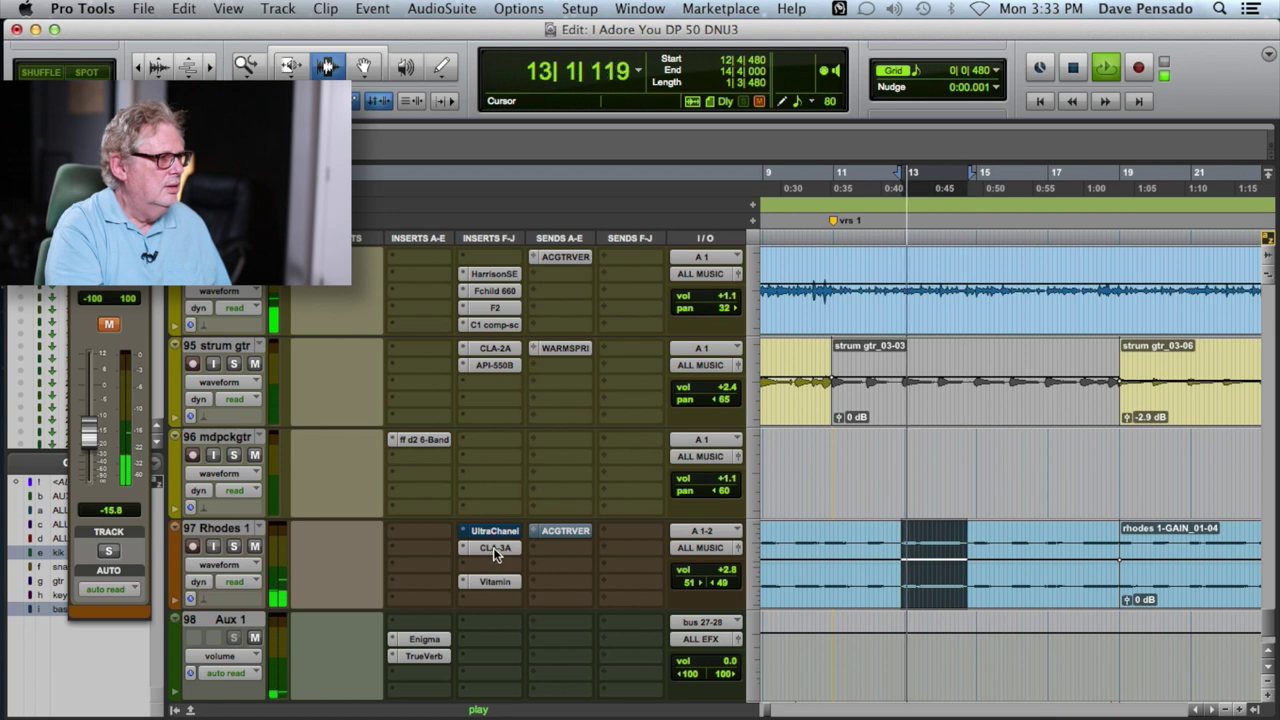
super+click(493, 550)
super+click(491, 582)
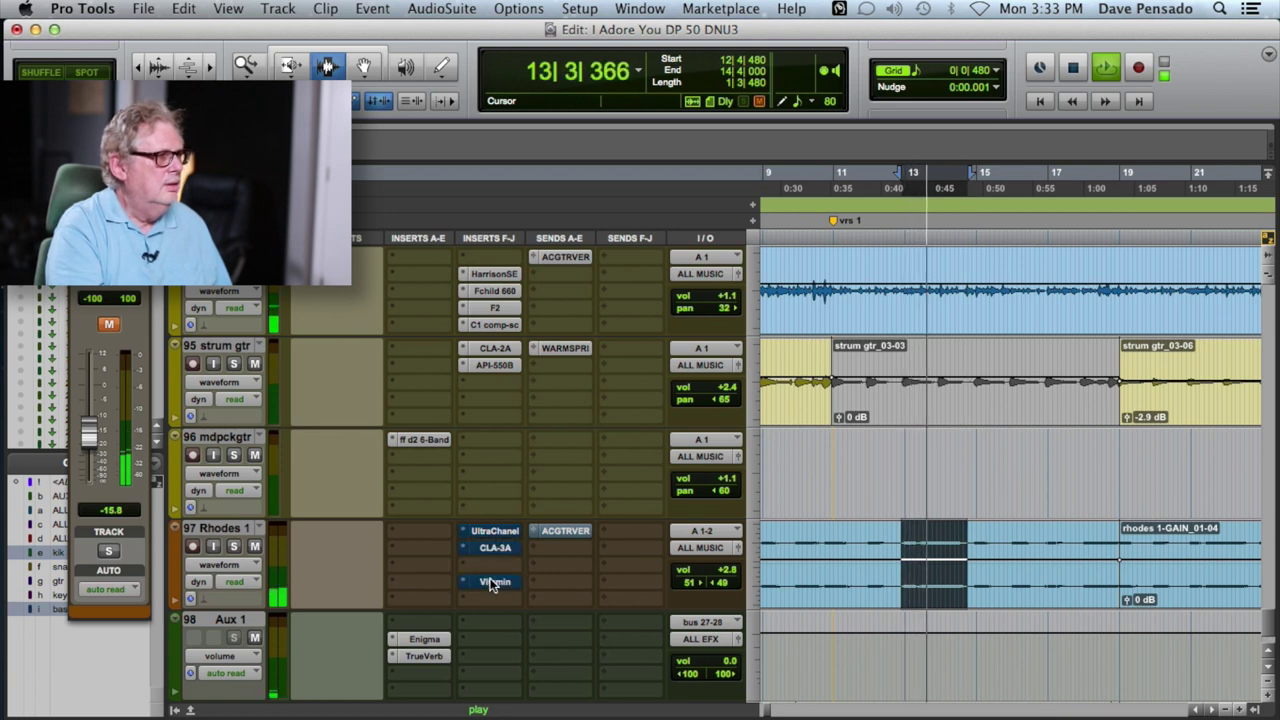
super+click(492, 583)
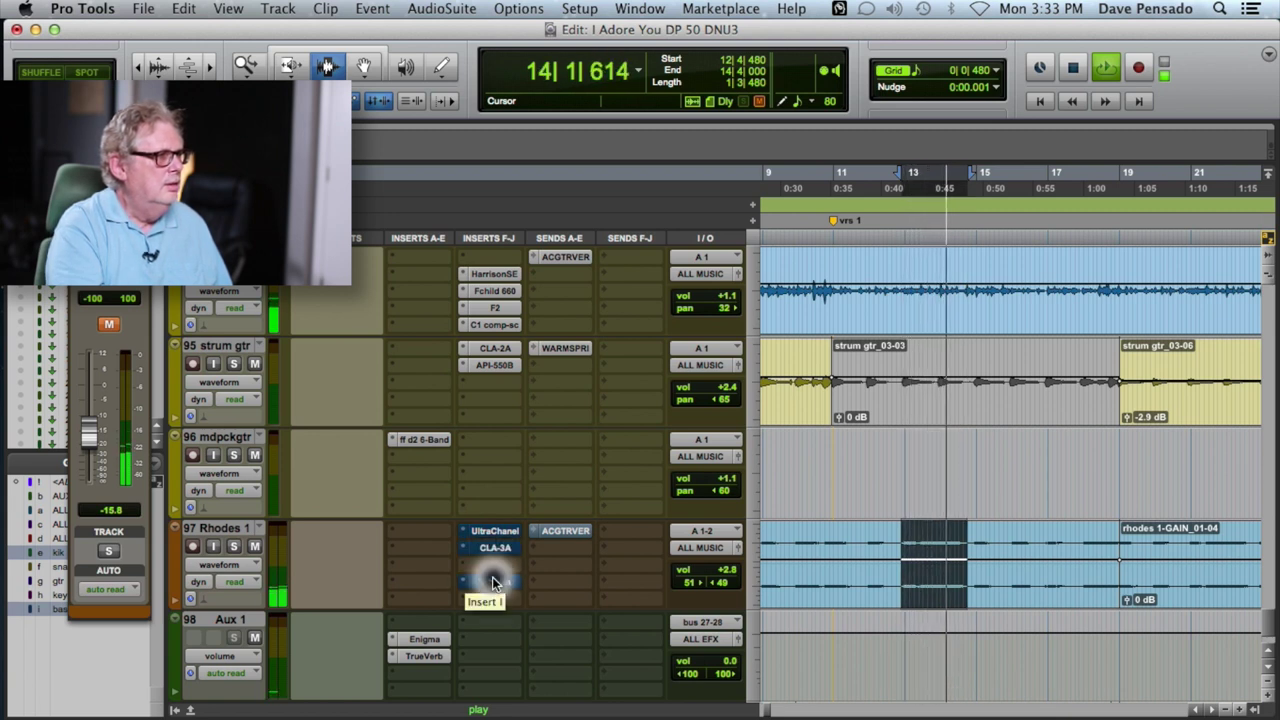
super+click(494, 548)
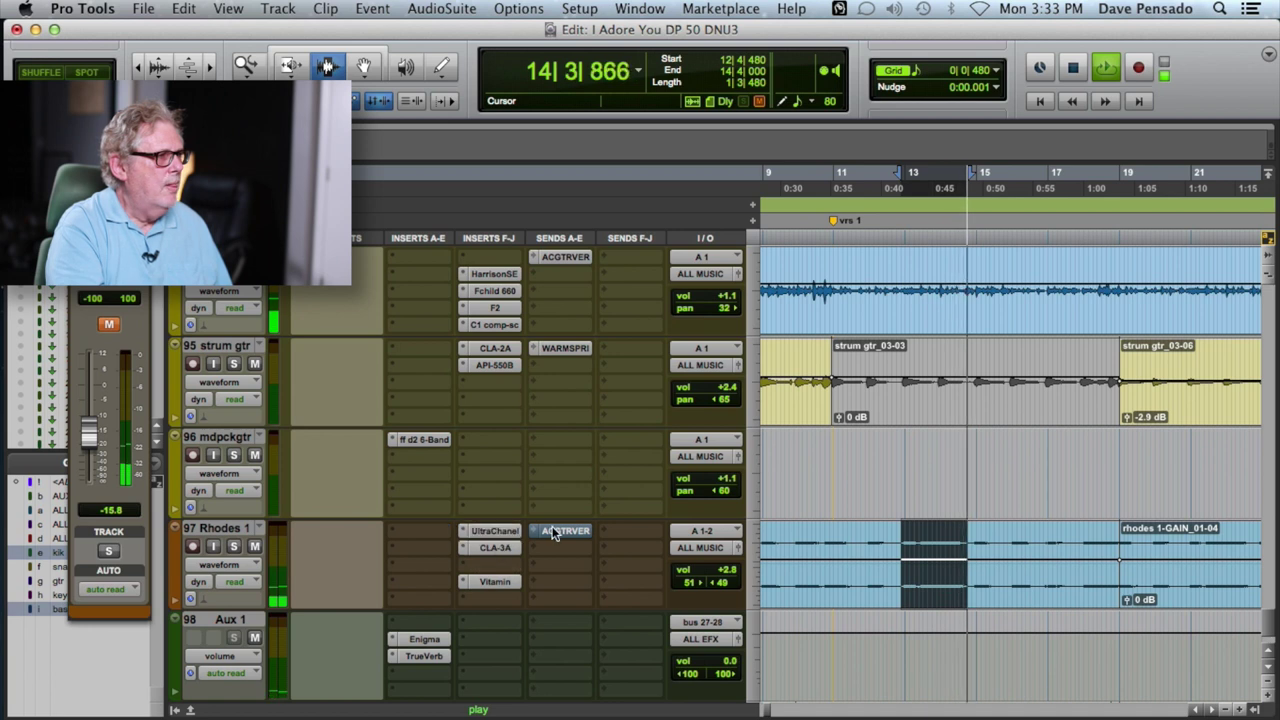
click(500, 582)
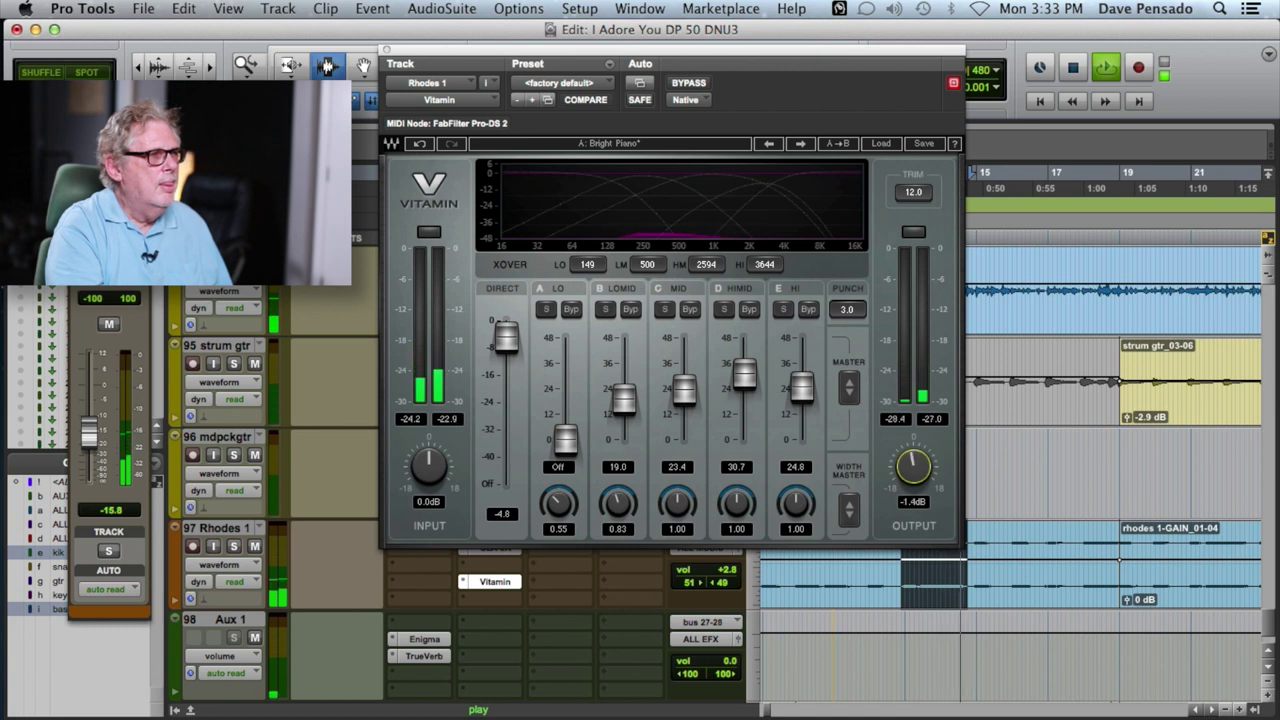
- Turn the Rhodes 1 Vitamin OUTPUT knob down to -1.6 dB
drag(913, 466, 916, 467)
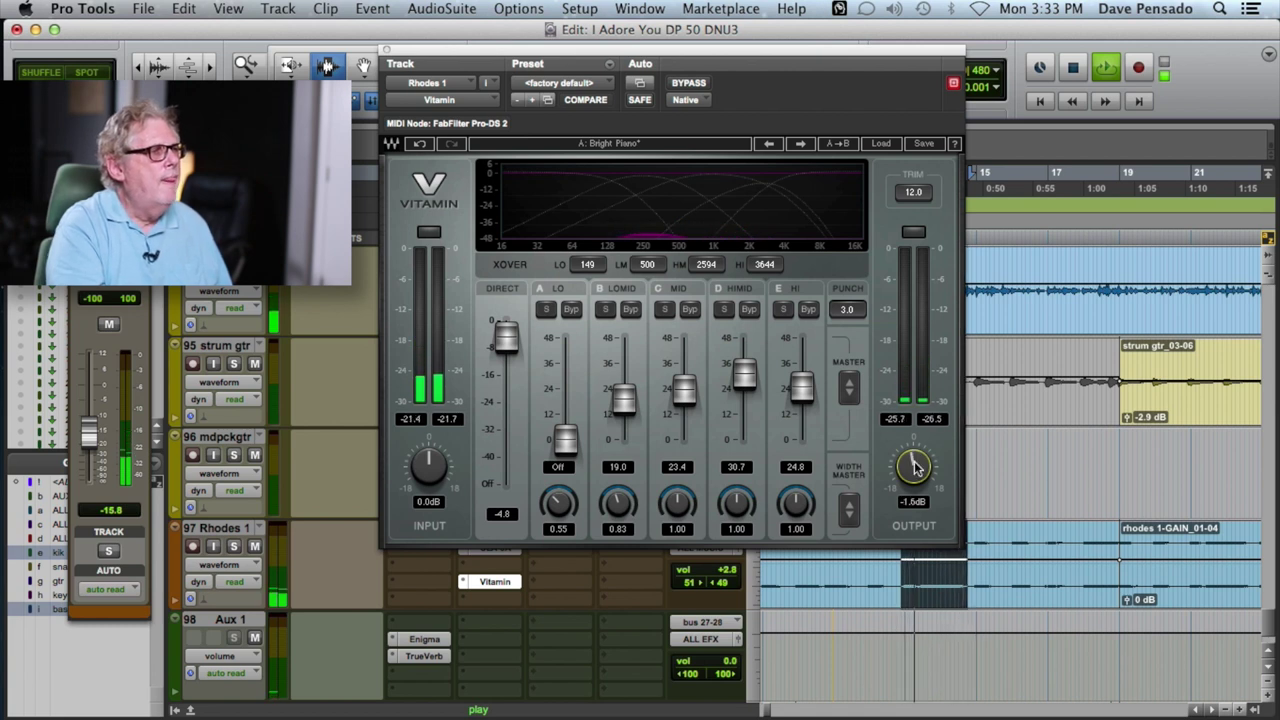